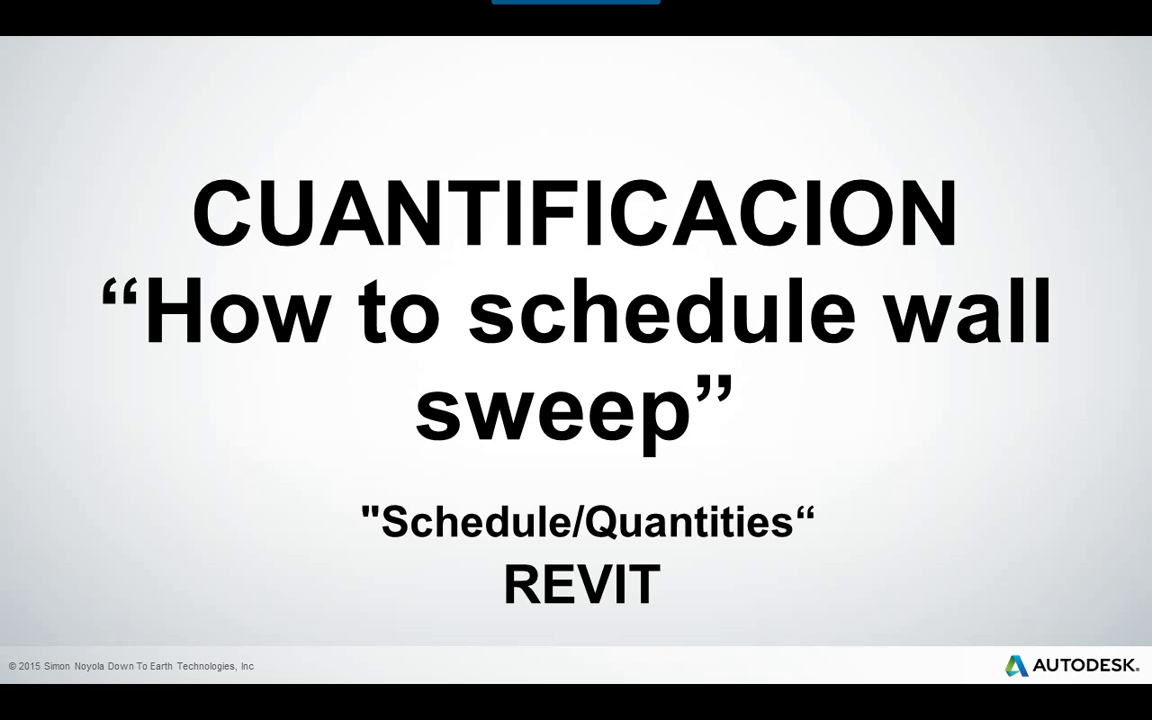
Switch from the title slide to the Revit start screen.
{"action": "key", "text": "alt+Tab"}
{"action": "key", "text": "alt+Tab"}
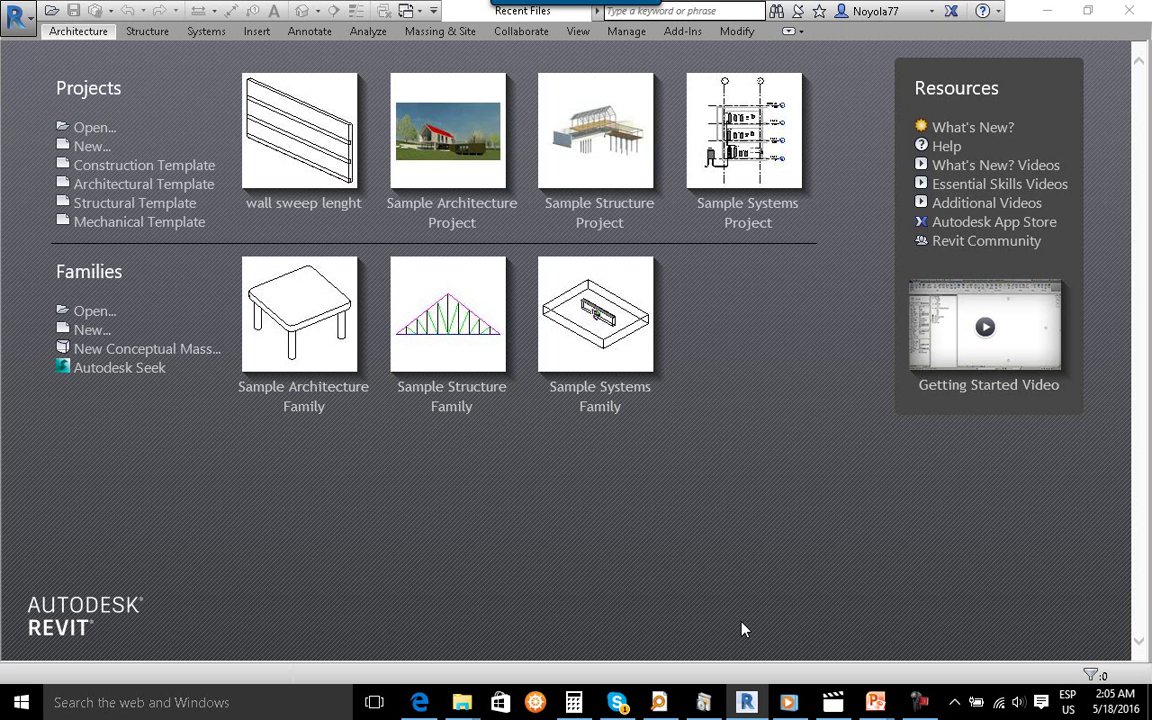
Create a new project, Project7, from the Architectural Template.
{"action": "left_click", "coordinate": [95, 148]}
{"action": "left_click", "coordinate": [600, 313]}
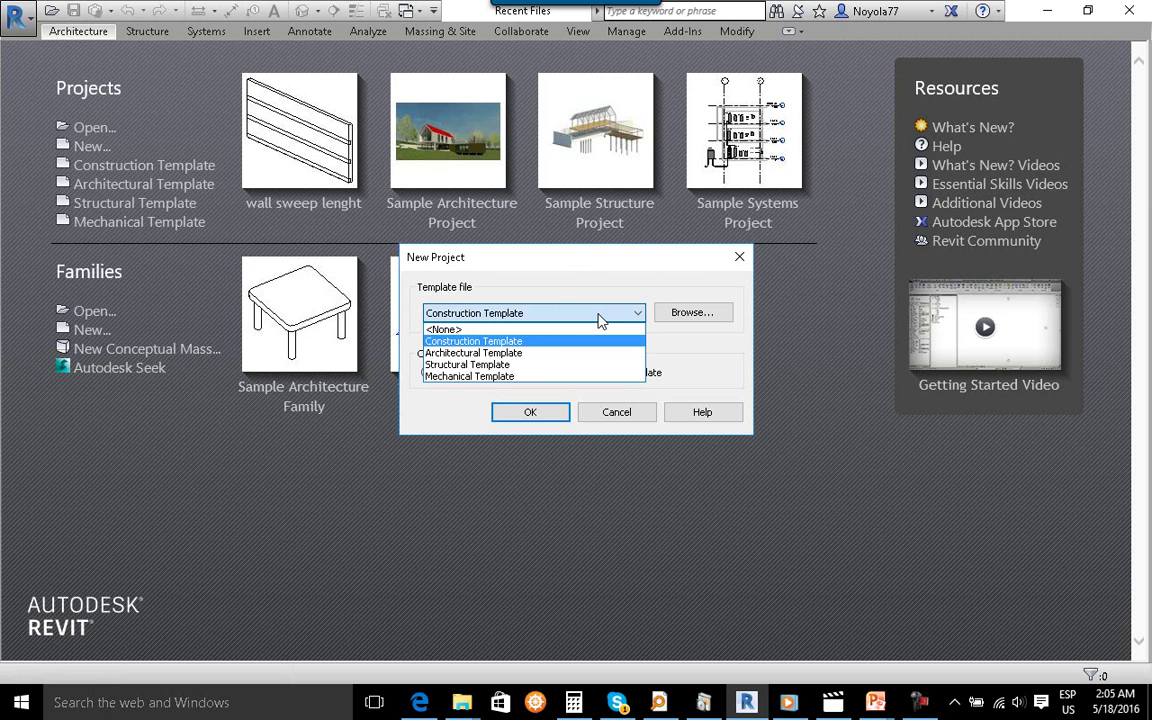
{"action": "left_click", "coordinate": [543, 353]}
{"action": "left_click", "coordinate": [529, 411]}
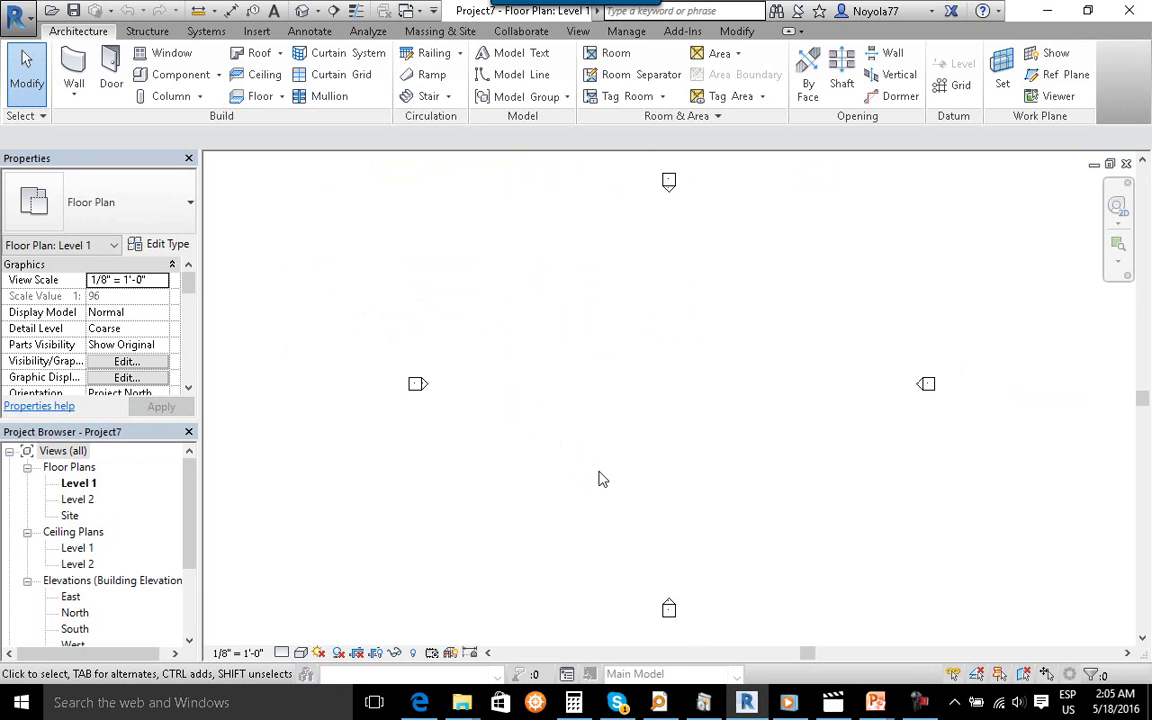
Set project length units to Meters rounded to 2 decimal places (1234.57 [m]).
{"action": "left_click", "coordinate": [626, 31]}
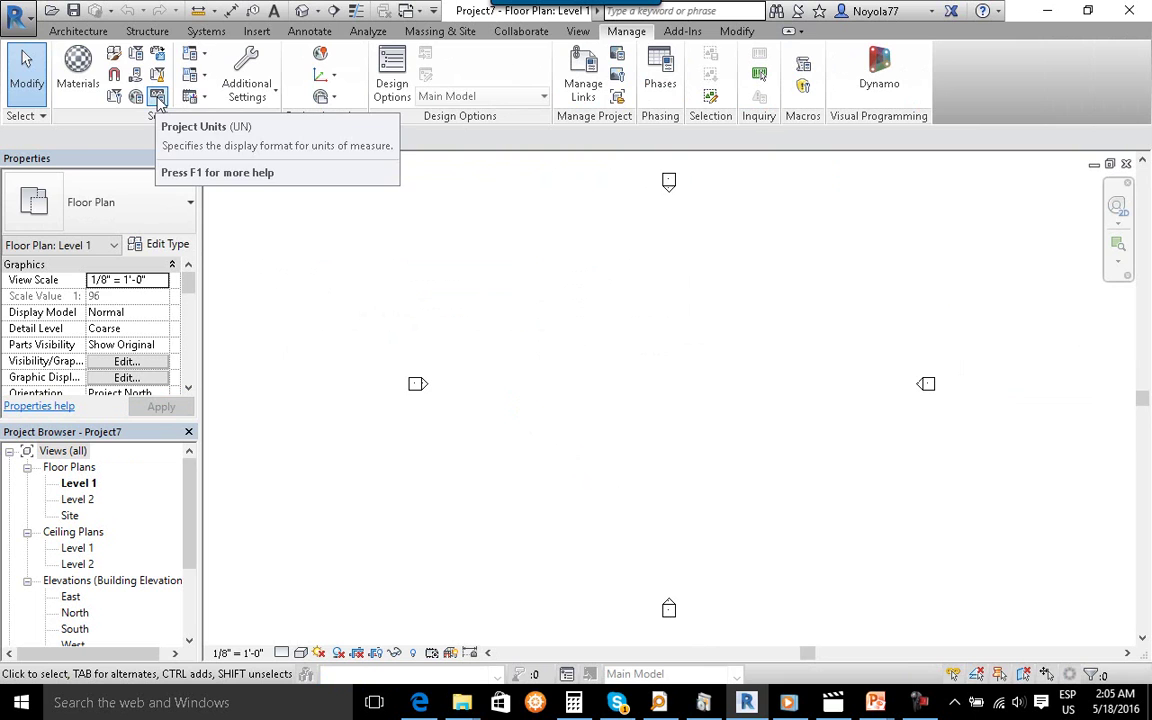
{"action": "left_click", "coordinate": [157, 97]}
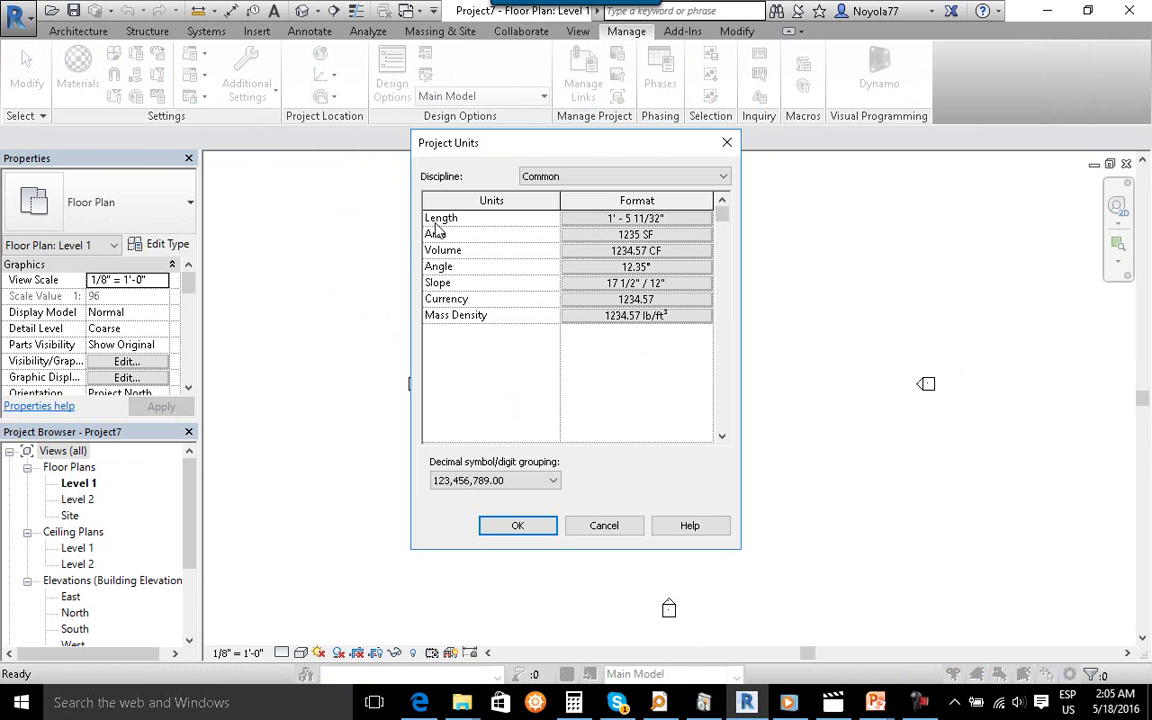
{"action": "left_click", "coordinate": [645, 219]}
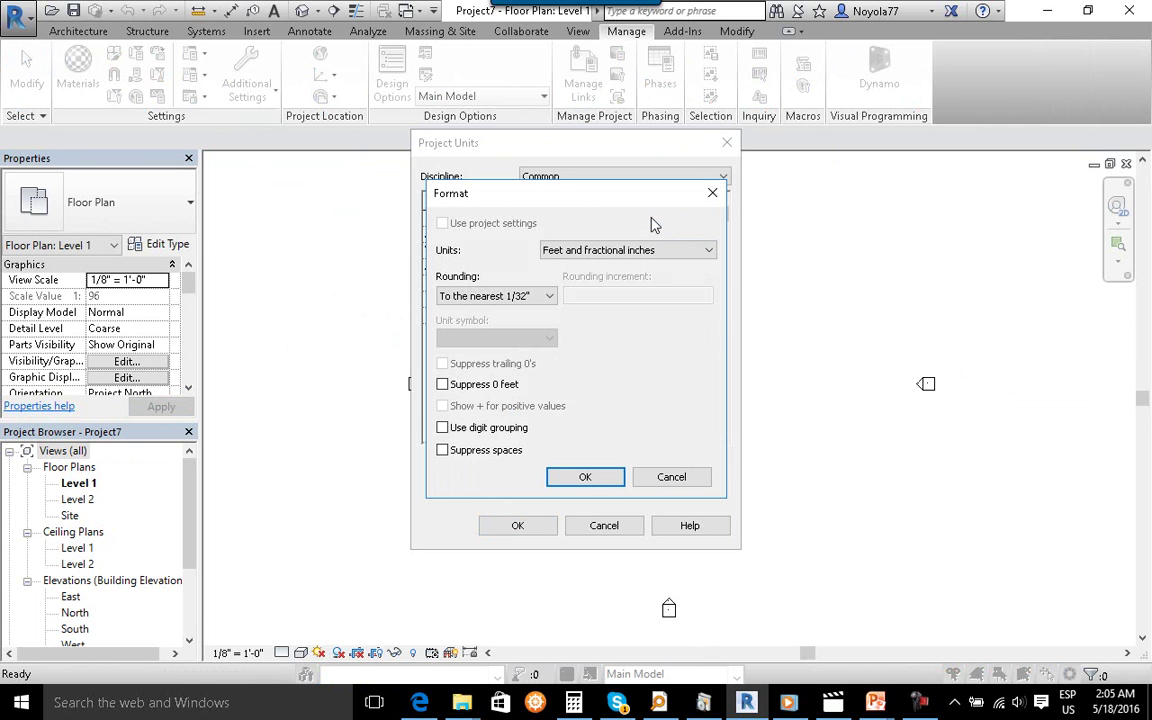
{"action": "left_click", "coordinate": [620, 250]}
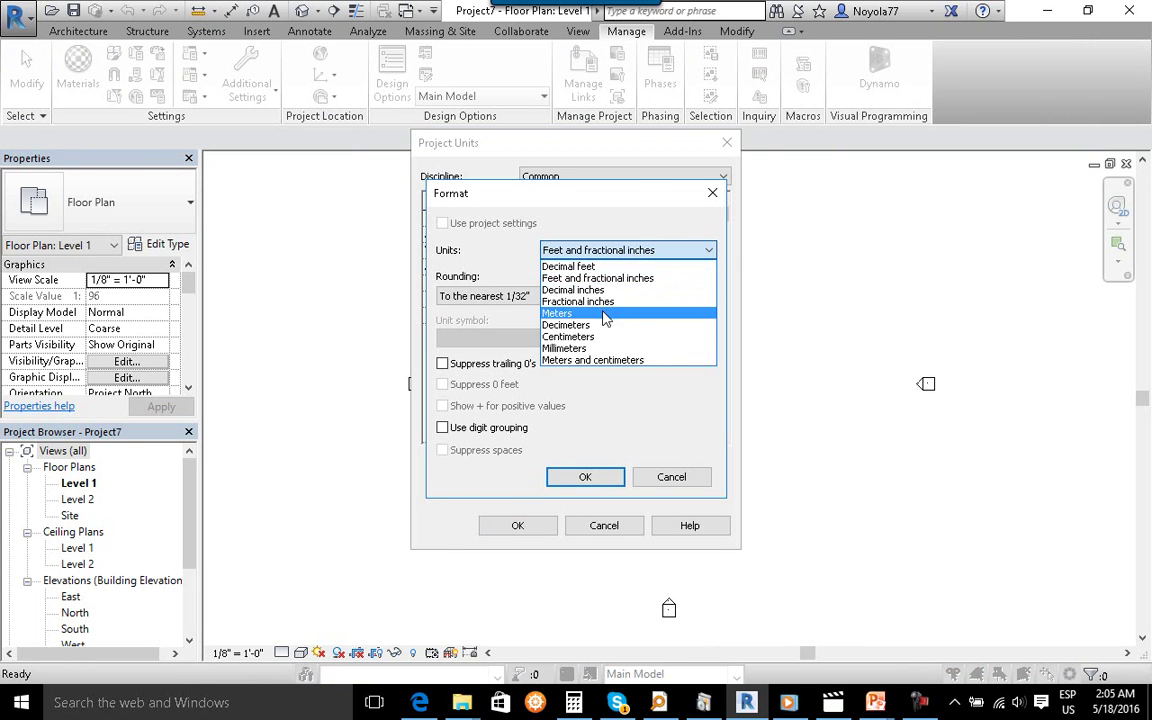
{"action": "left_click", "coordinate": [575, 314]}
{"action": "left_click", "coordinate": [548, 296]}
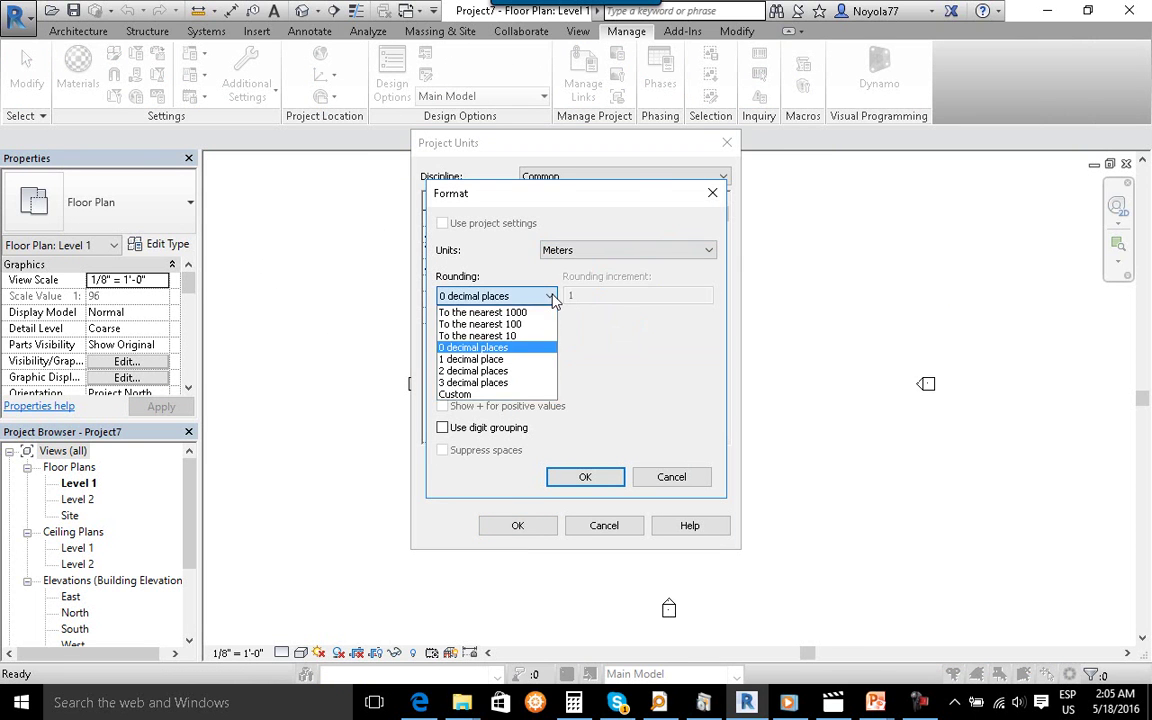
{"action": "left_click", "coordinate": [478, 372]}
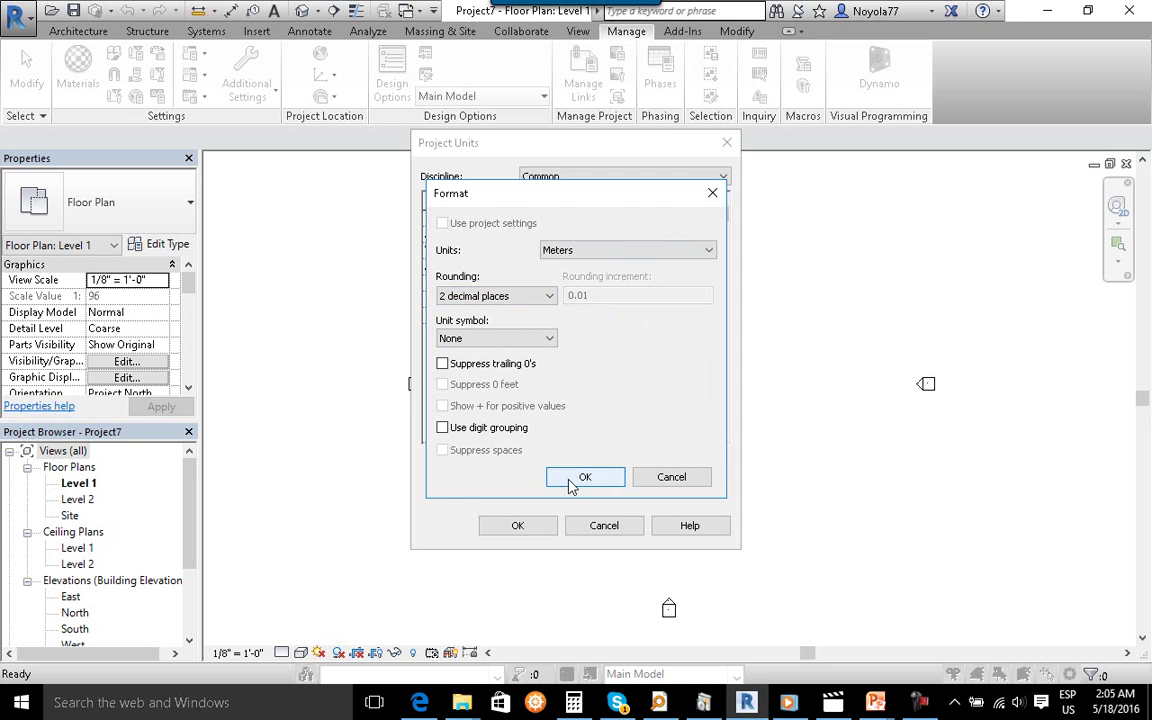
{"action": "left_click", "coordinate": [576, 479]}
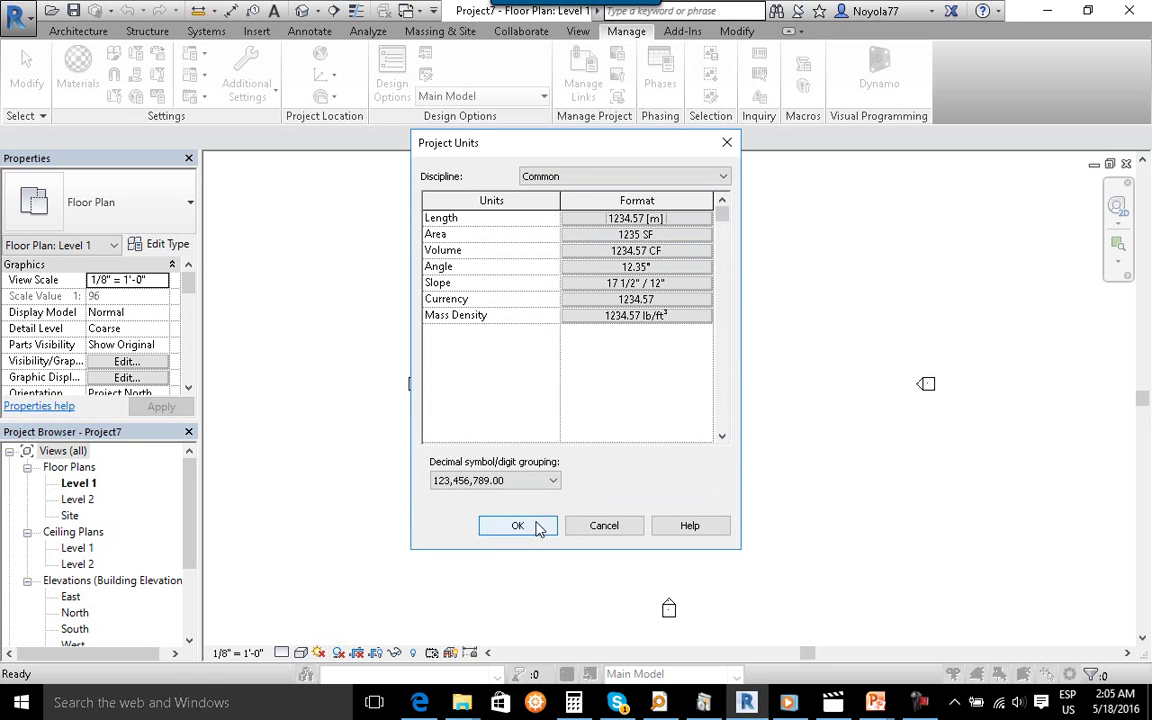
{"action": "left_click", "coordinate": [537, 527]}
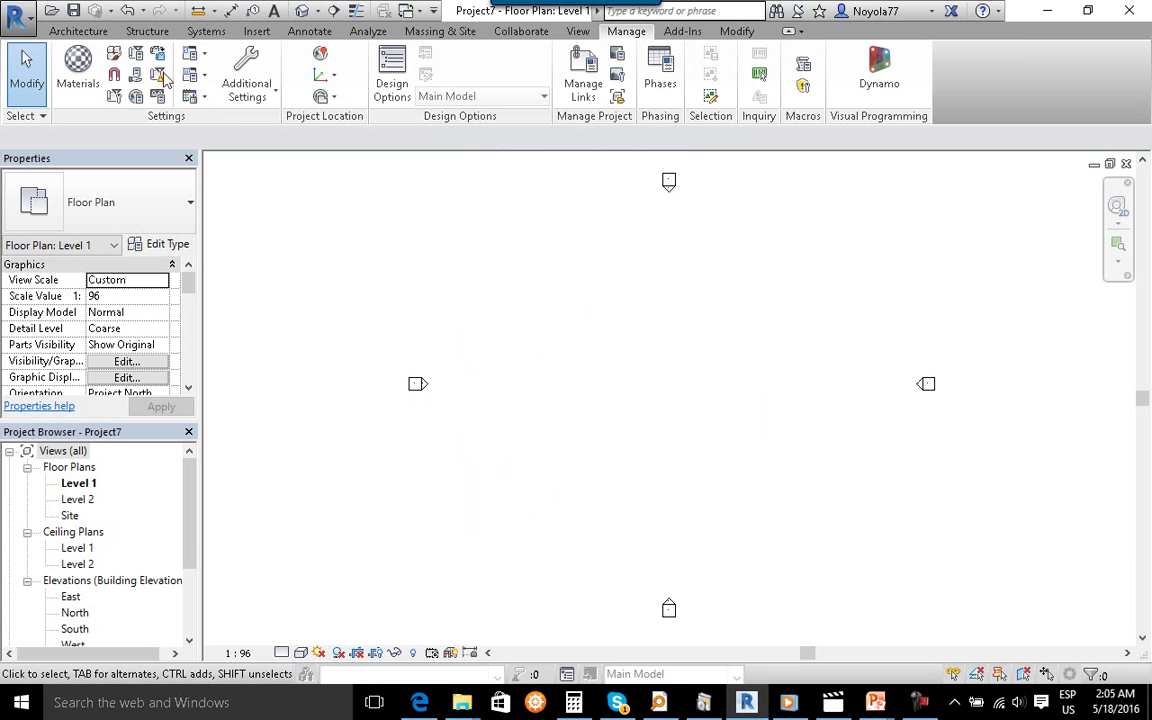
Start placing an architectural wall with the Basic Wall Generic - 8" type.
{"action": "left_click", "coordinate": [96, 31]}
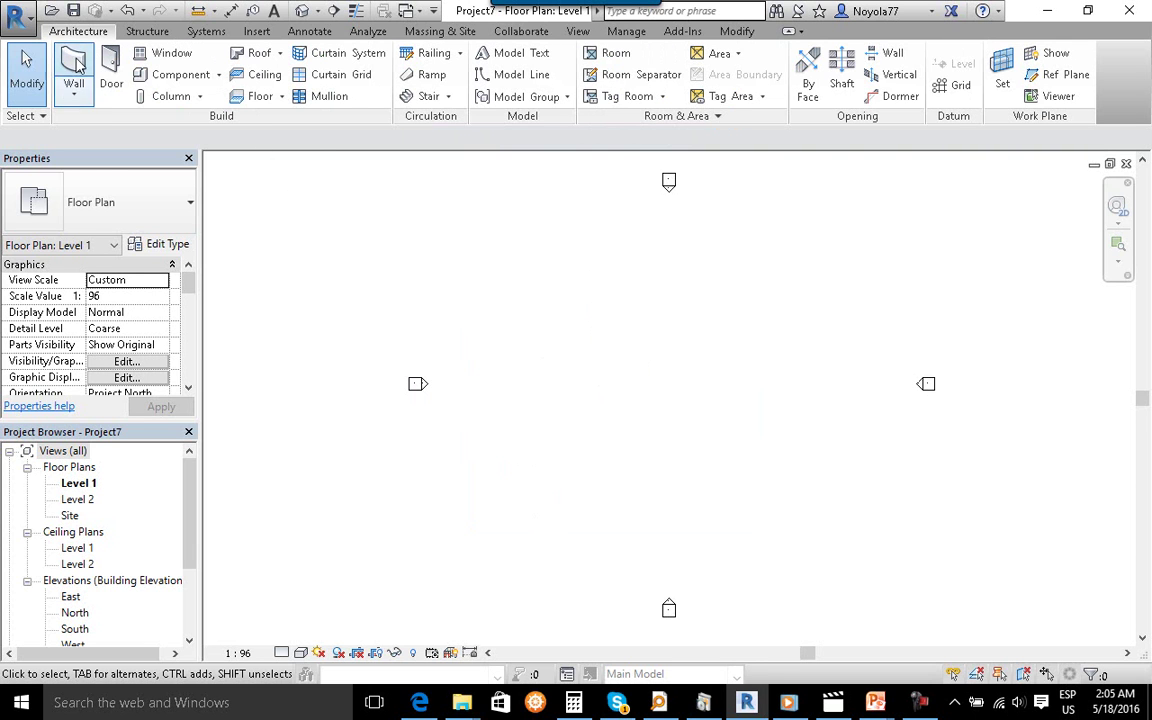
{"action": "left_click", "coordinate": [70, 88]}
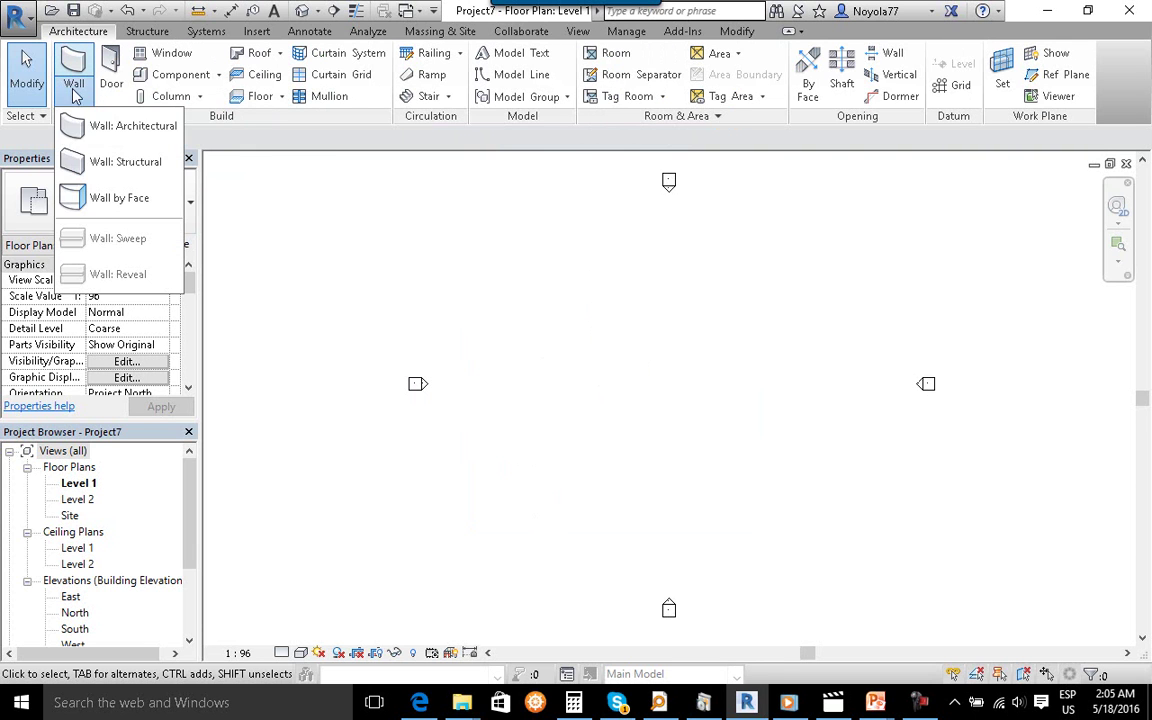
{"action": "left_click", "coordinate": [108, 130]}
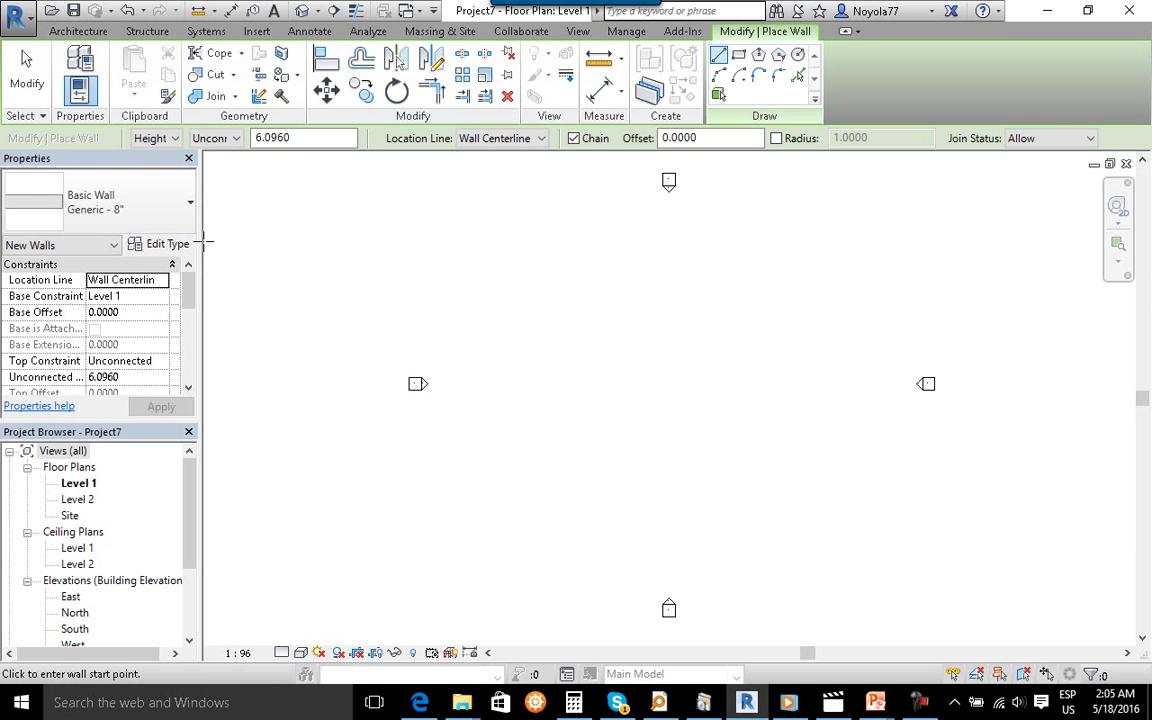
Duplicate Generic - 8" as wall type 'ejemplo muro sweep' and show its section preview.
{"action": "left_click", "coordinate": [157, 245]}
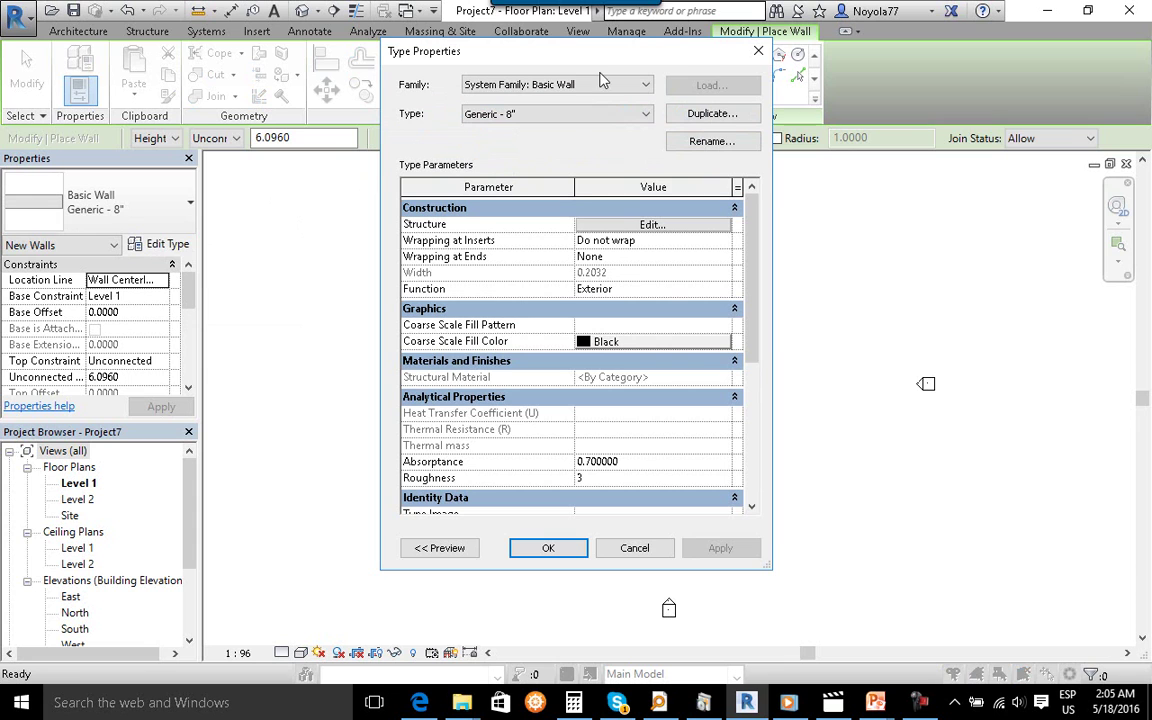
{"action": "left_click", "coordinate": [712, 114]}
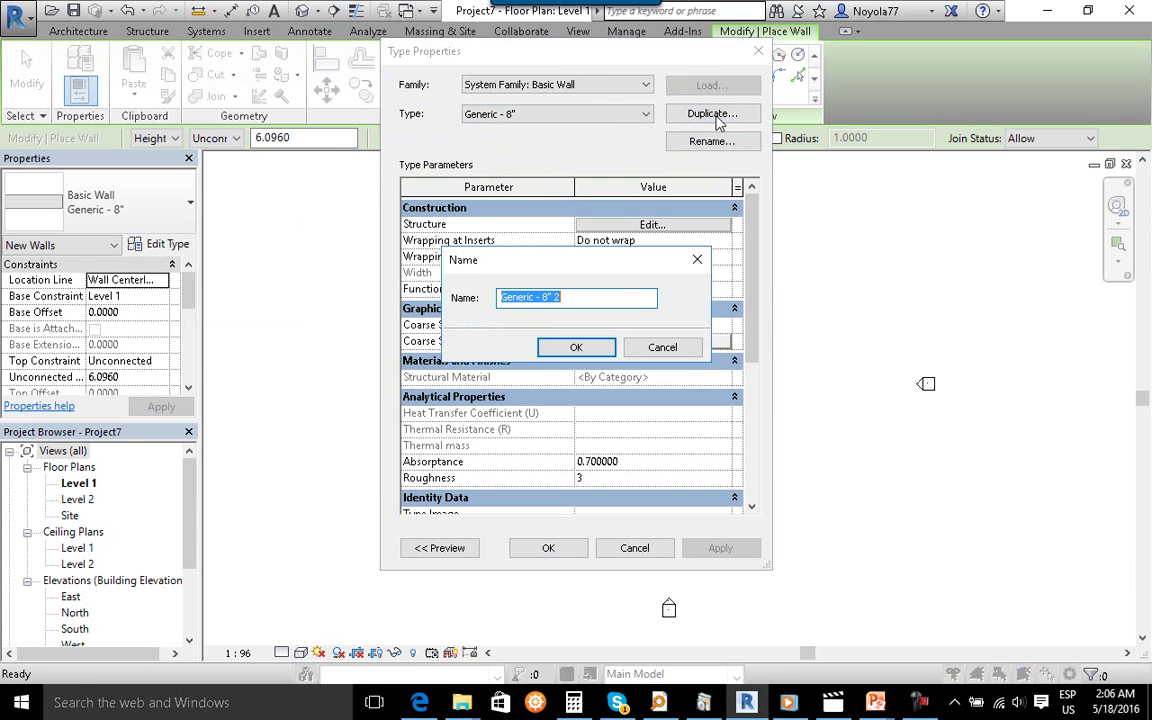
{"action": "type", "text": "ejemplo mro sweep"}
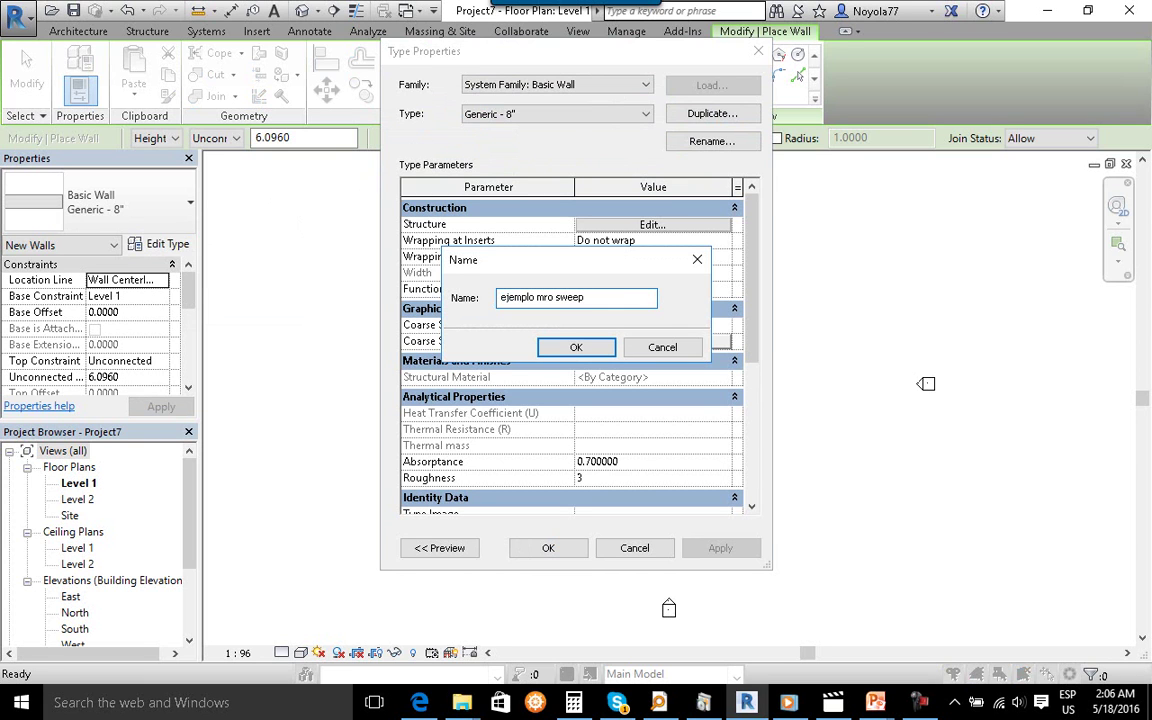
{"action": "type", "text": "u"}
{"action": "left_click", "coordinate": [576, 347]}
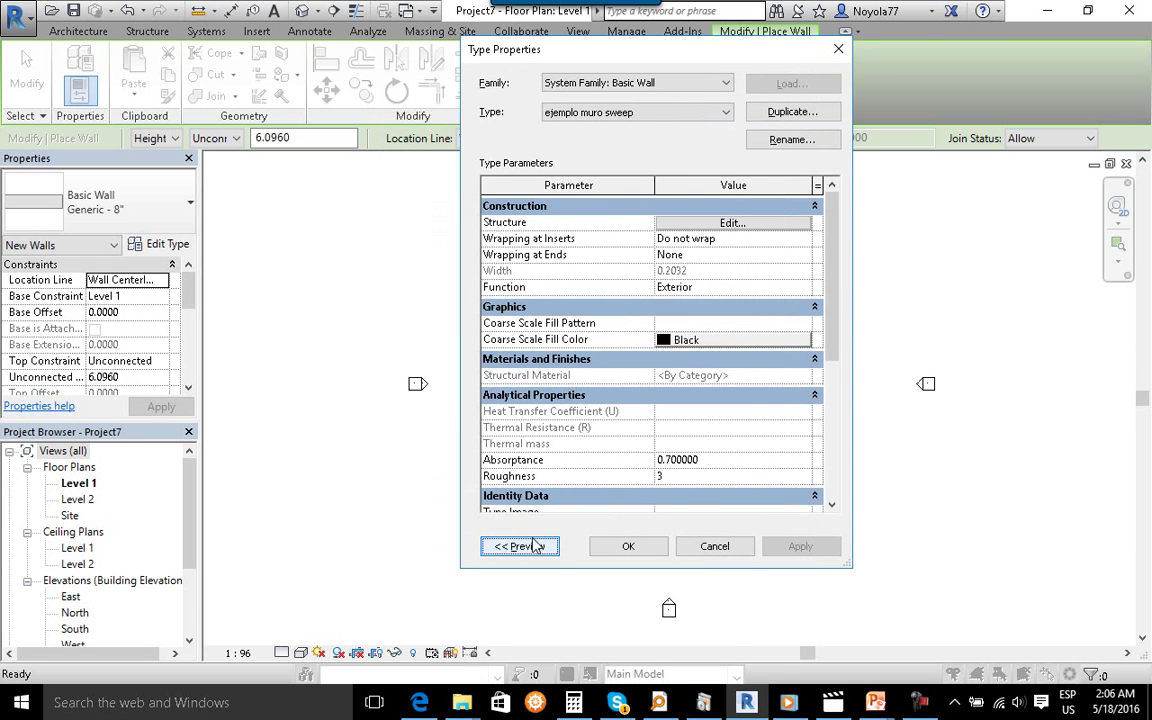
{"action": "left_click", "coordinate": [505, 546]}
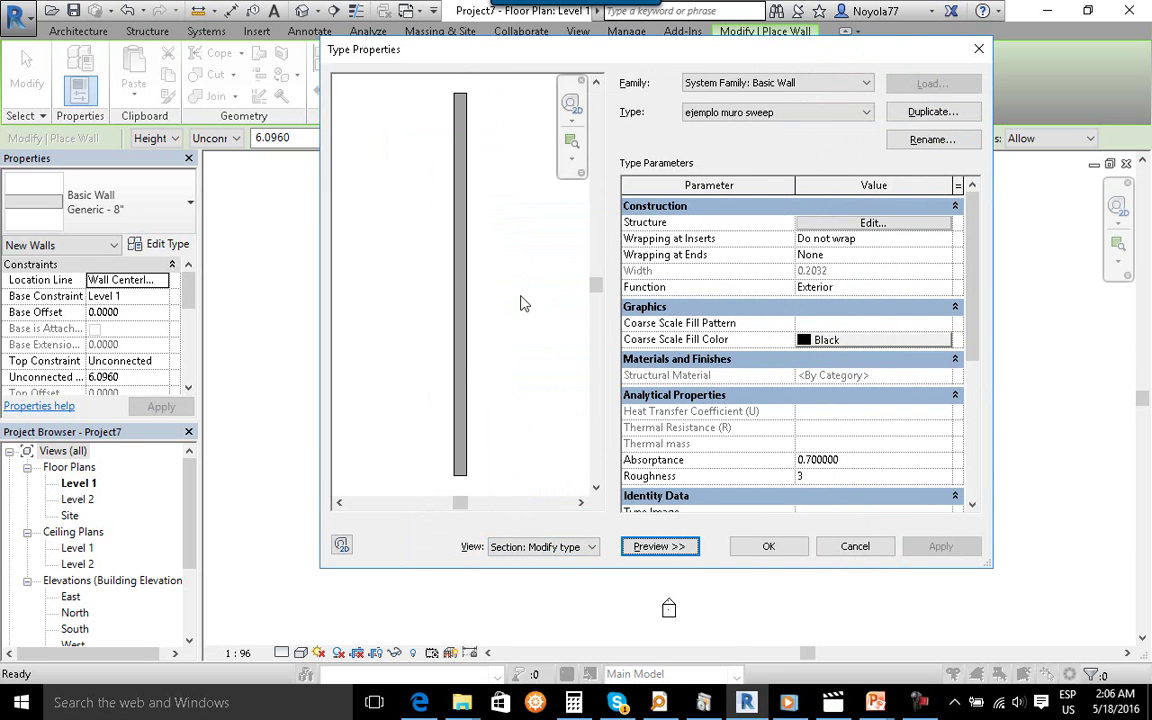
Open the empty Wall Sweeps list from the ejemplo muro sweep assembly editor.
{"action": "left_click", "coordinate": [847, 222]}
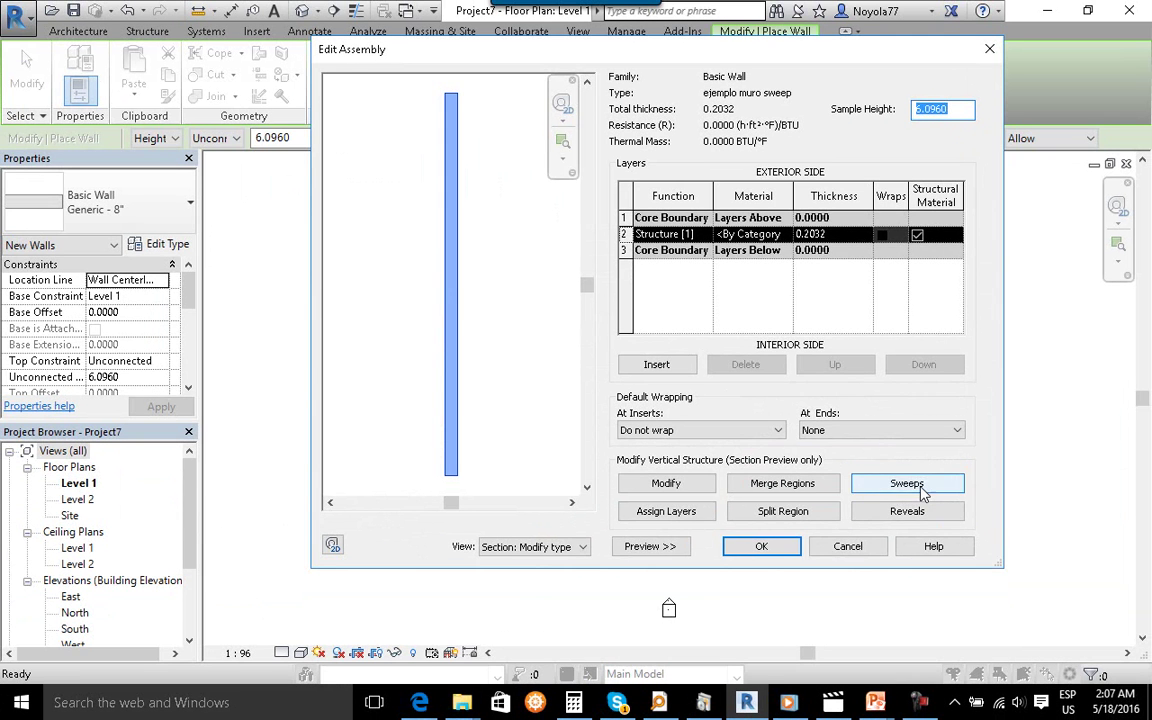
{"action": "left_click", "coordinate": [921, 485]}
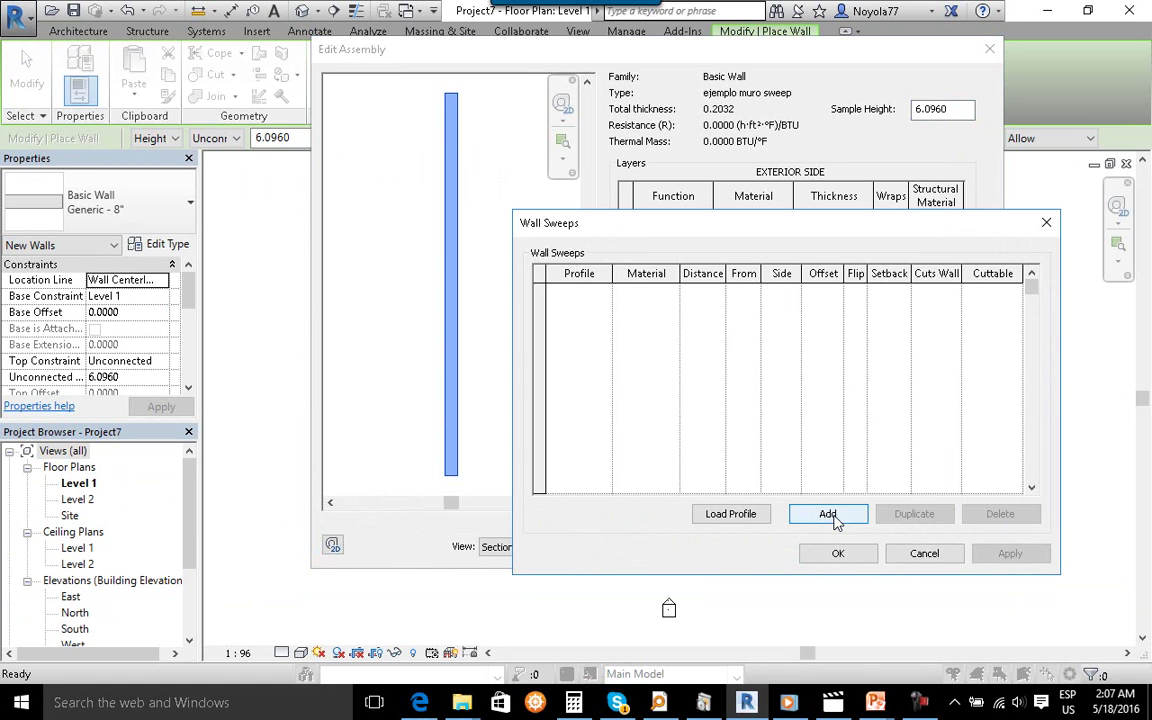
Add a first sweep using a brick soldier course wall sweep profile.
{"action": "left_click", "coordinate": [830, 514]}
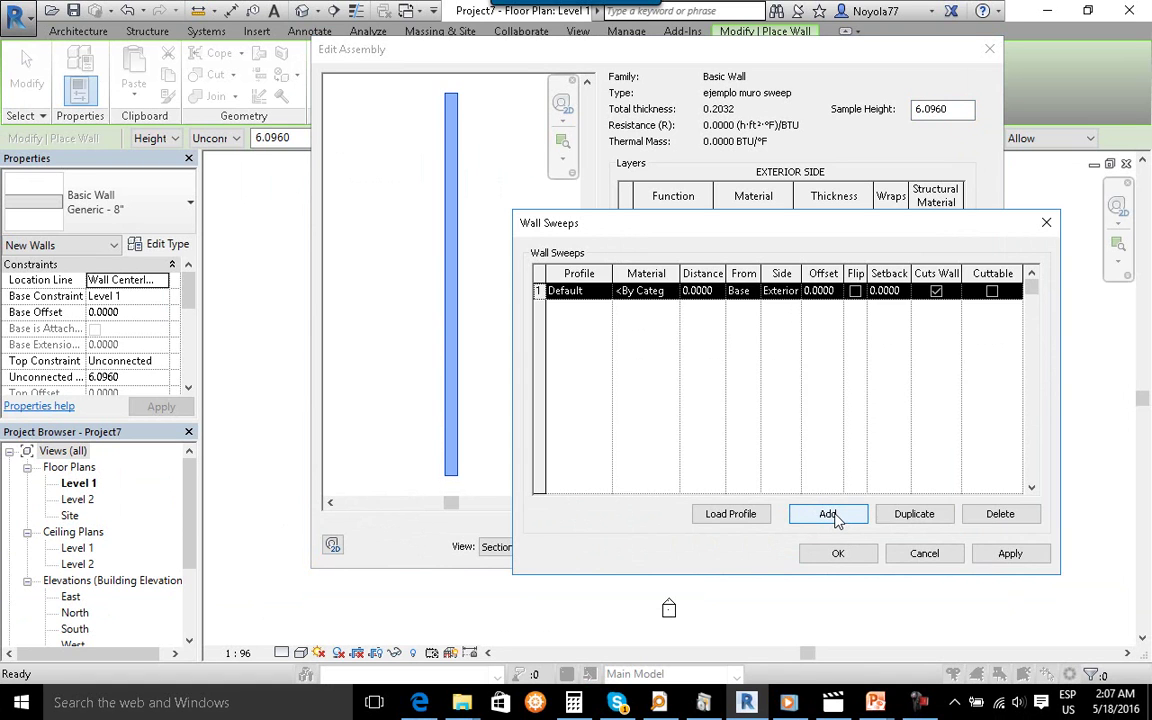
{"action": "left_click", "coordinate": [586, 291]}
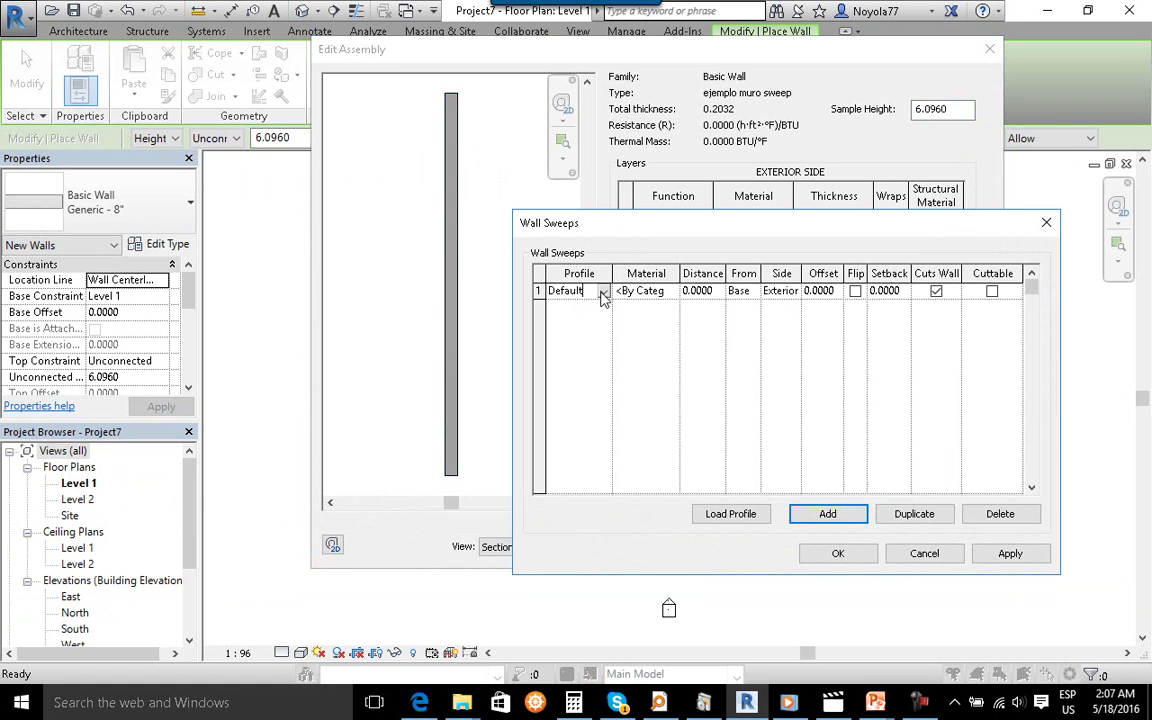
{"action": "left_click", "coordinate": [603, 292]}
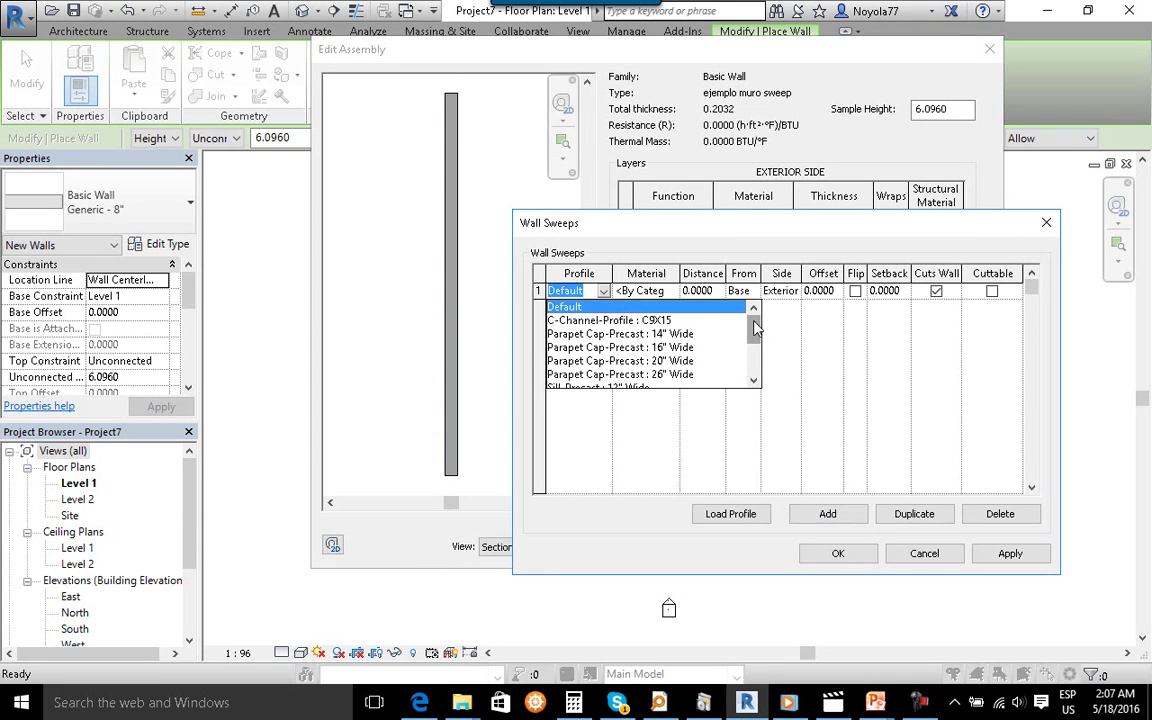
{"action": "left_click_drag", "start_coordinate": [755, 330], "coordinate": [760, 368]}
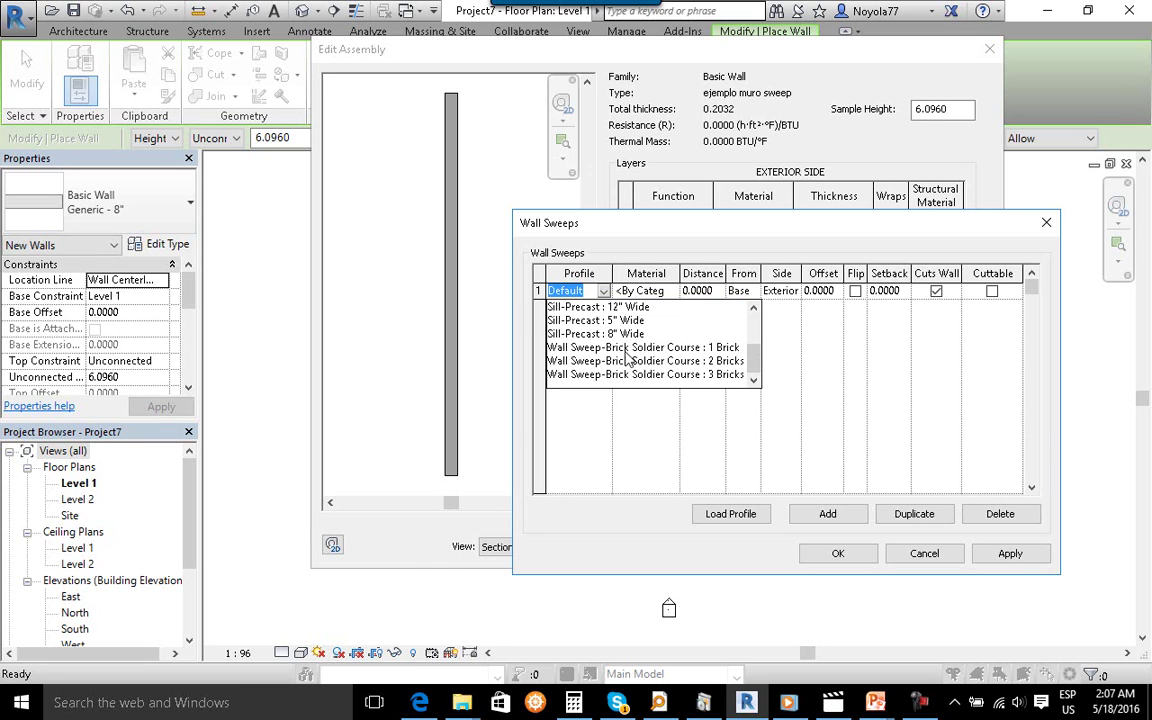
{"action": "left_click", "coordinate": [575, 348]}
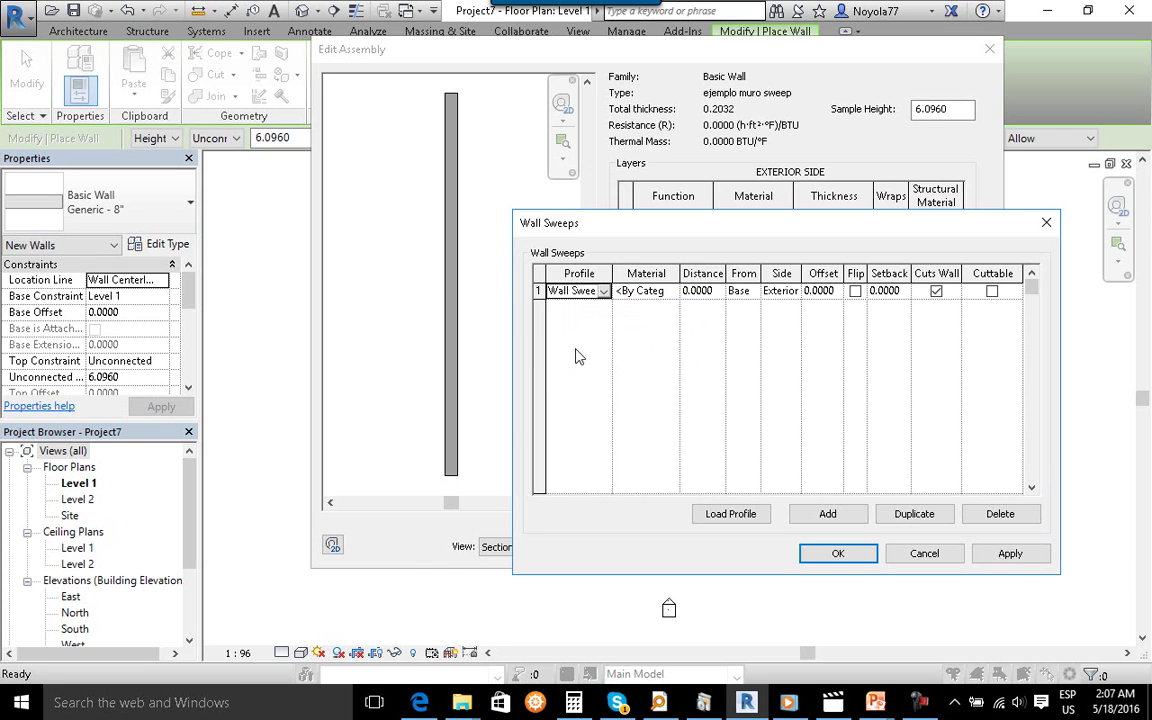
Give the first sweep the Concrete, Precast material.
{"action": "left_click", "coordinate": [664, 292]}
{"action": "left_click", "coordinate": [672, 291]}
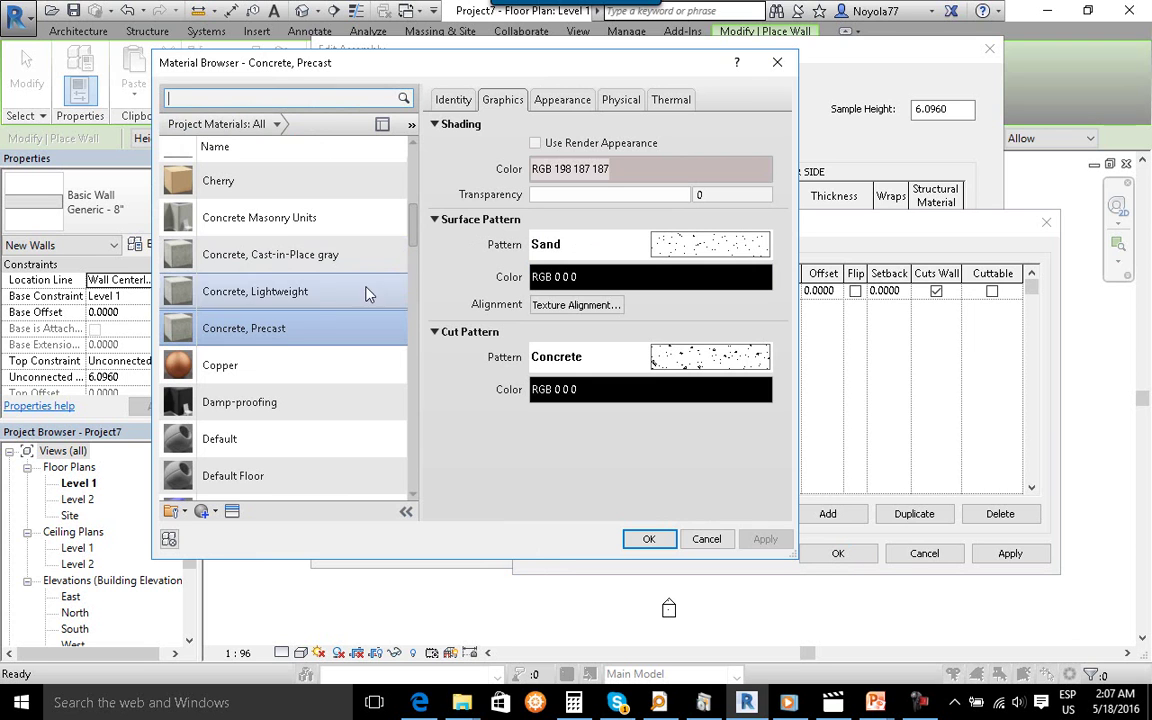
{"action": "left_click", "coordinate": [257, 330]}
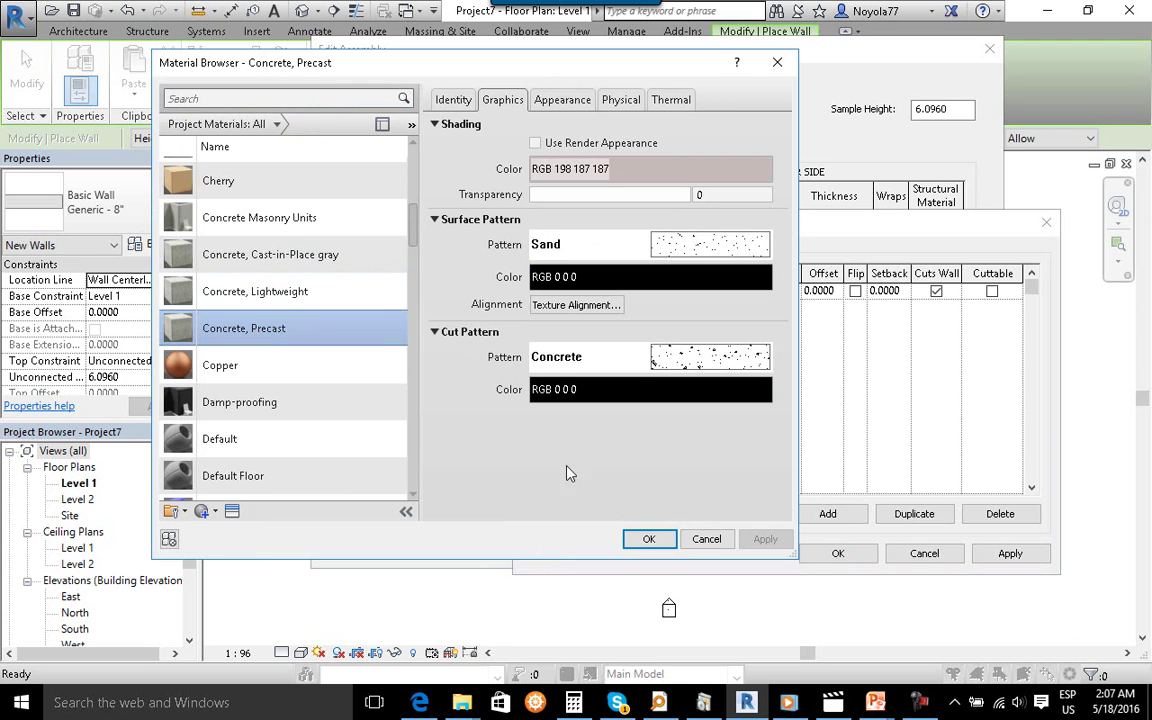
{"action": "left_click", "coordinate": [645, 539]}
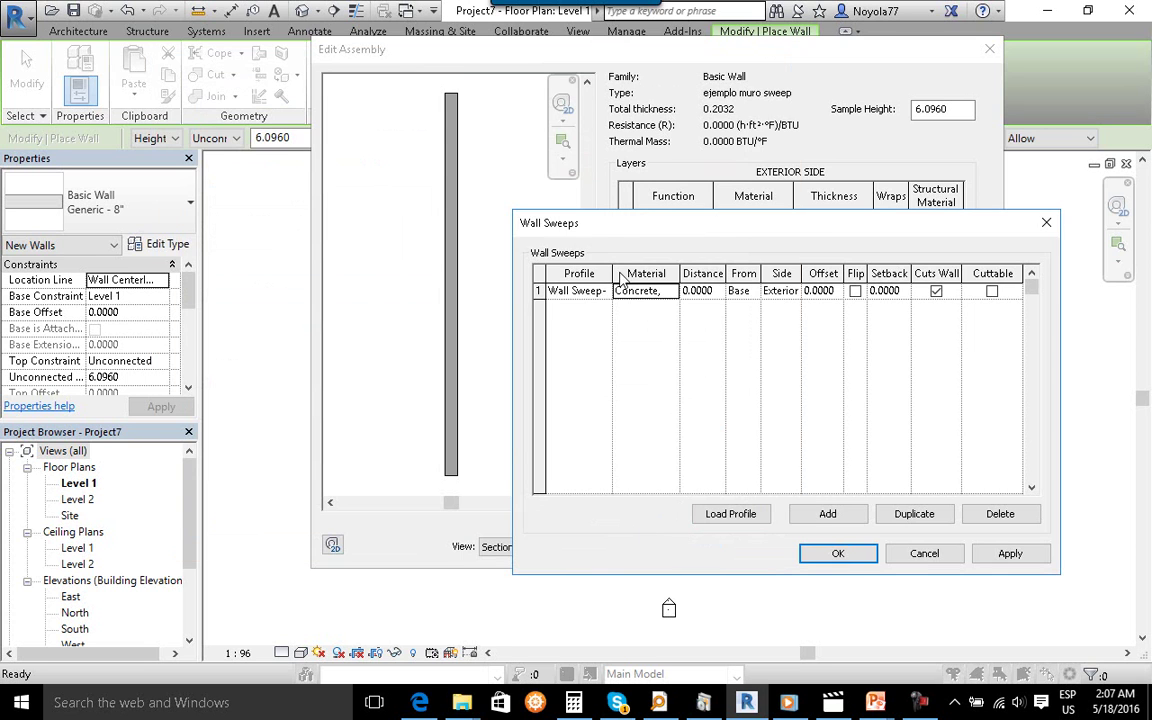
Edit the first sweep's distance and place it on the Interior side.
{"action": "left_click", "coordinate": [710, 290]}
{"action": "double_click", "coordinate": [705, 290]}
{"action": "left_click", "coordinate": [672, 292]}
{"action": "left_click", "coordinate": [712, 291]}
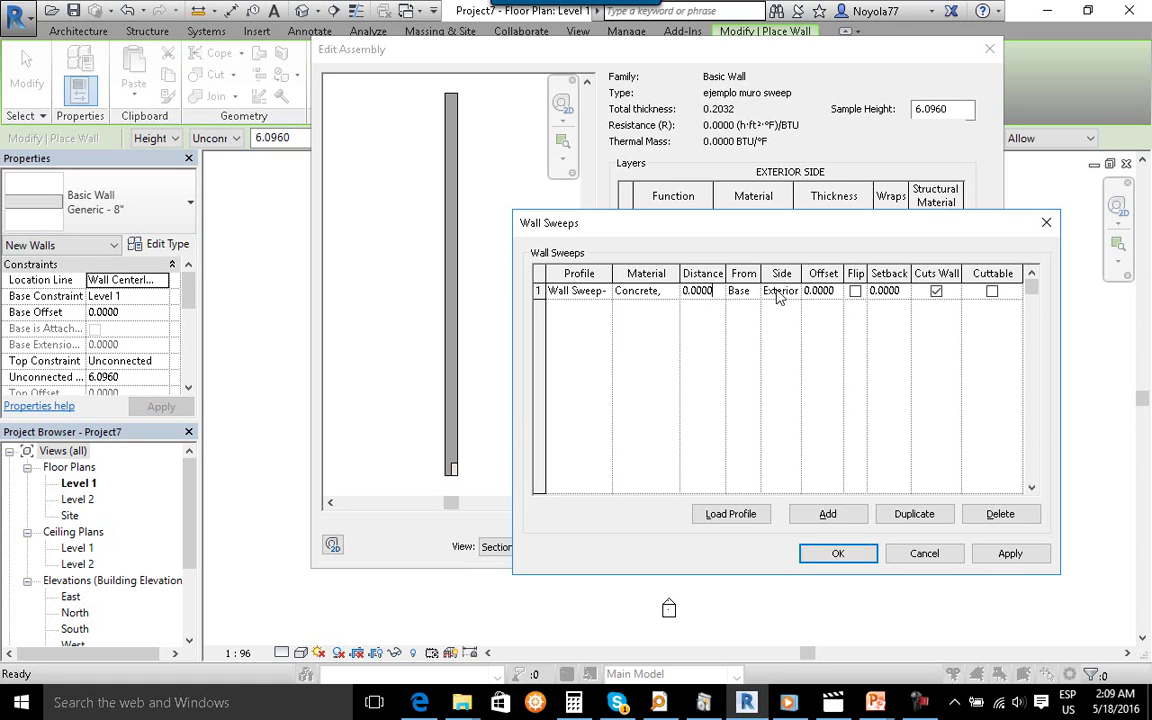
{"action": "left_click", "coordinate": [778, 292]}
{"action": "left_click", "coordinate": [790, 292]}
{"action": "left_click", "coordinate": [790, 322]}
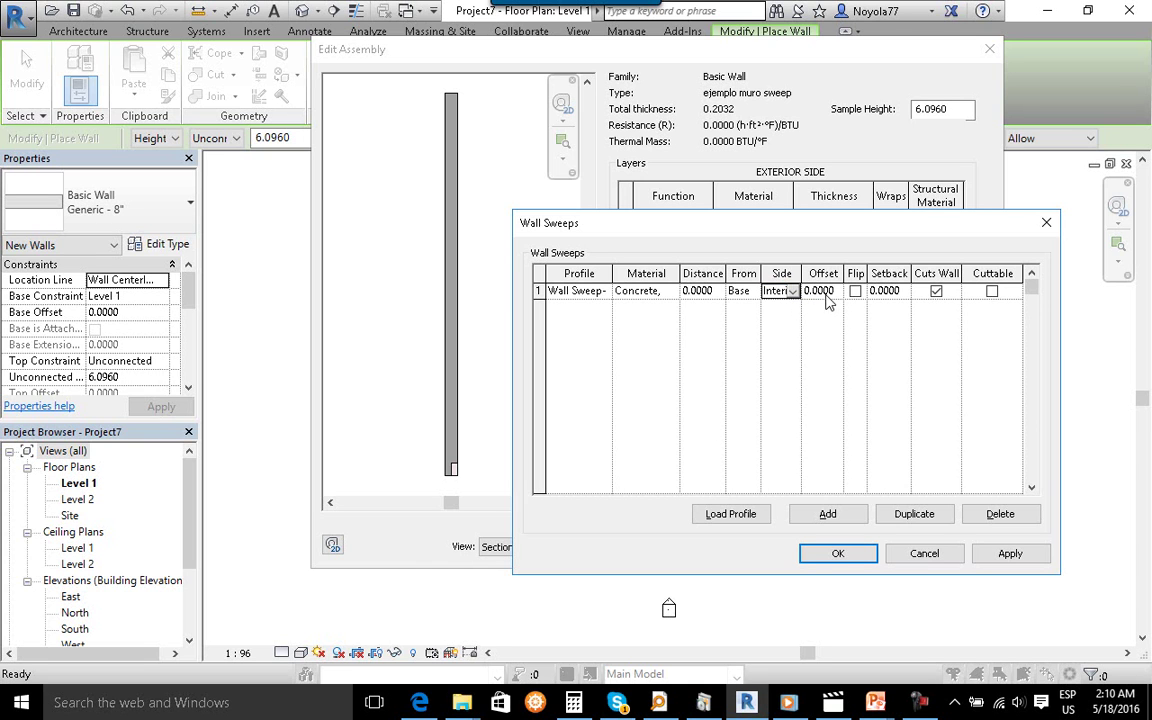
Set the first sweep's offset to -0.1000 and apply the change.
{"action": "left_click", "coordinate": [807, 291]}
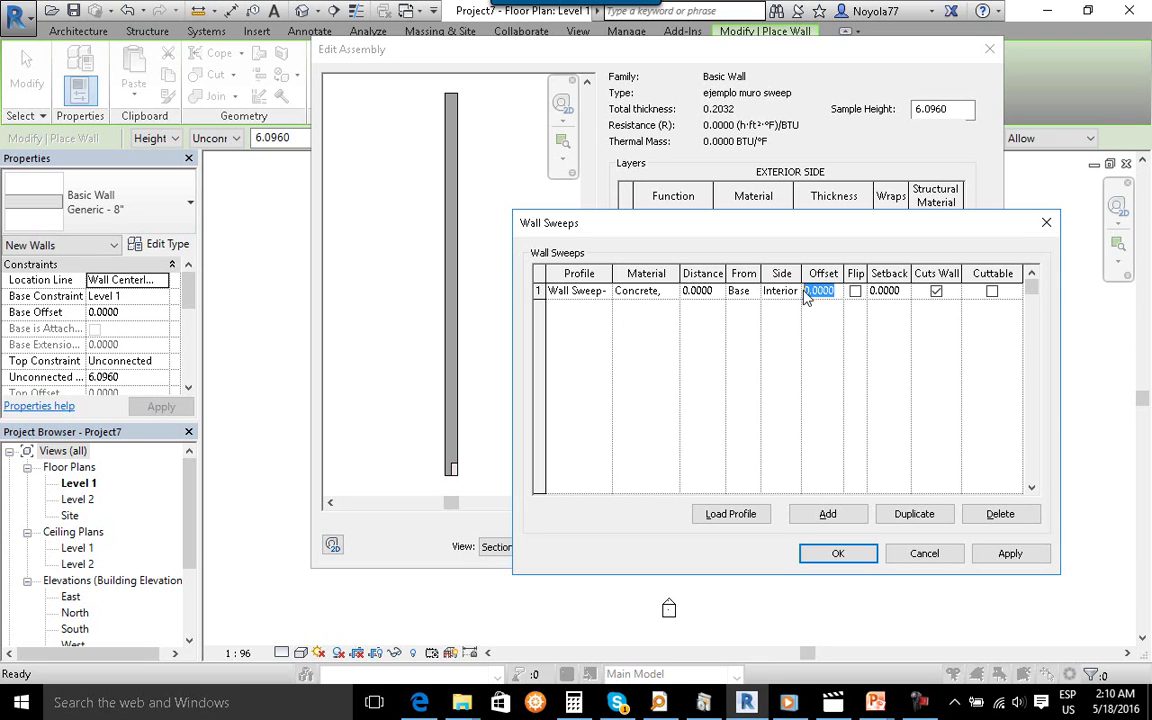
{"action": "type", "text": "-"}
{"action": "left_click", "coordinate": [818, 330]}
{"action": "left_click", "coordinate": [1010, 553]}
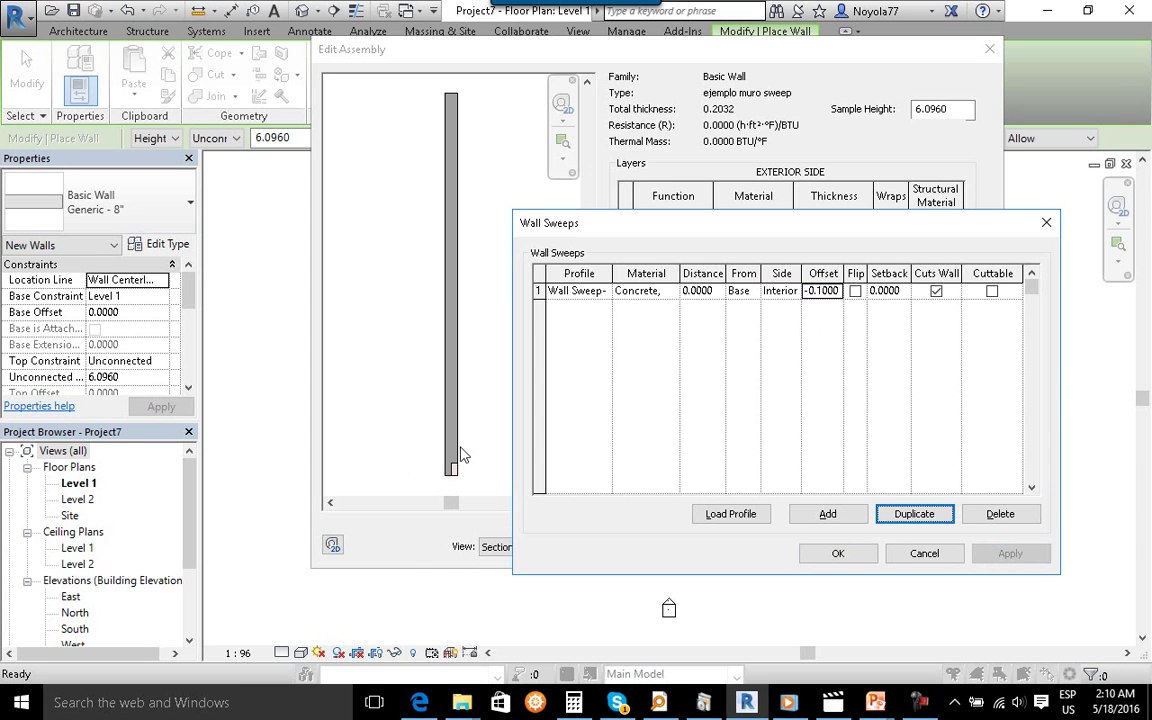
Add a second sweep with the Brick Soldier Course : 1 Brick profile in Concrete, Precast.
{"action": "left_click", "coordinate": [826, 513]}
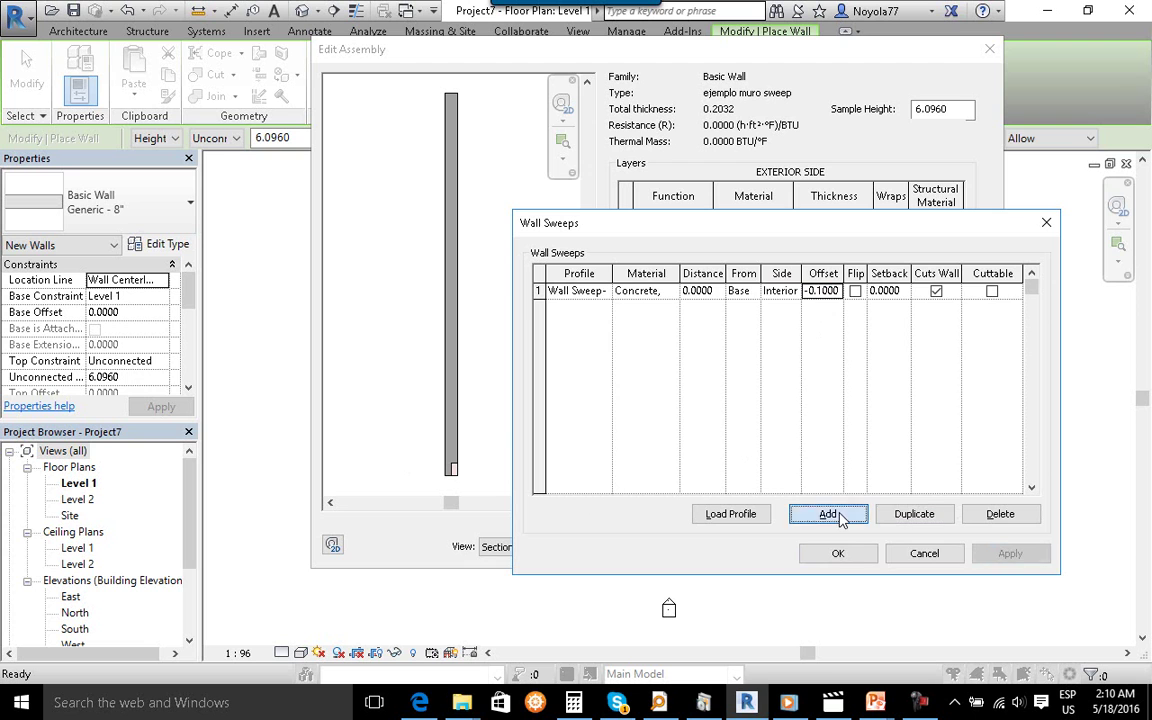
{"action": "left_click", "coordinate": [570, 290]}
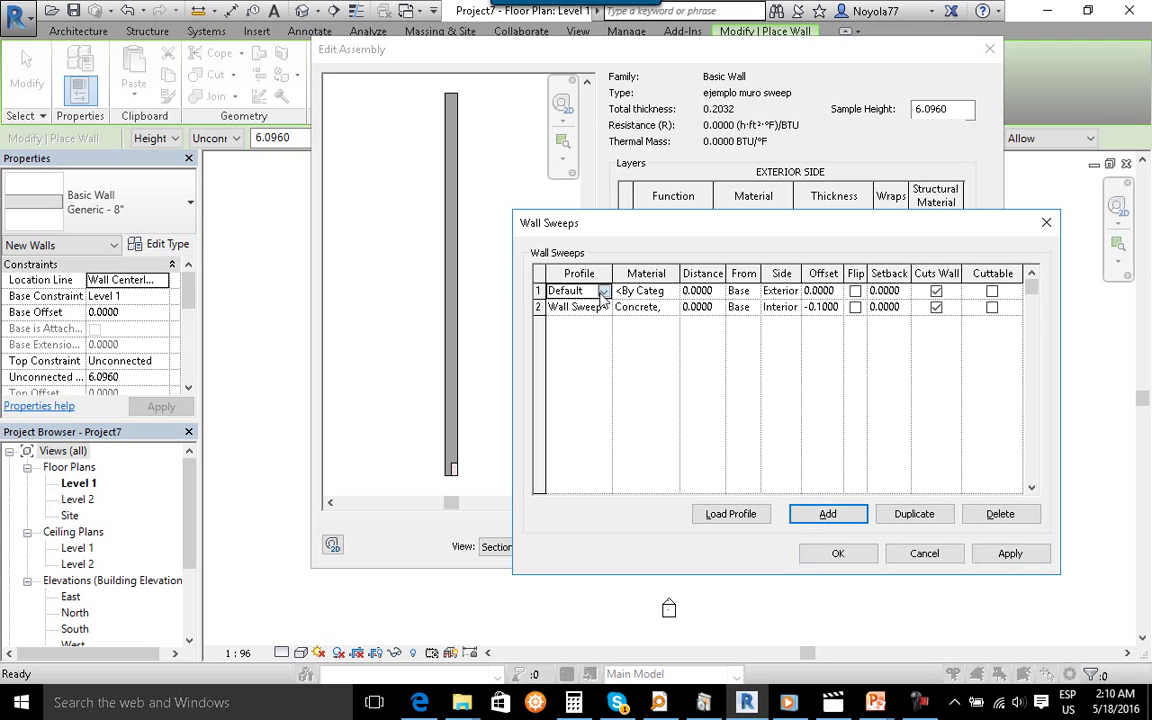
{"action": "left_click", "coordinate": [603, 291]}
{"action": "left_click", "coordinate": [755, 357]}
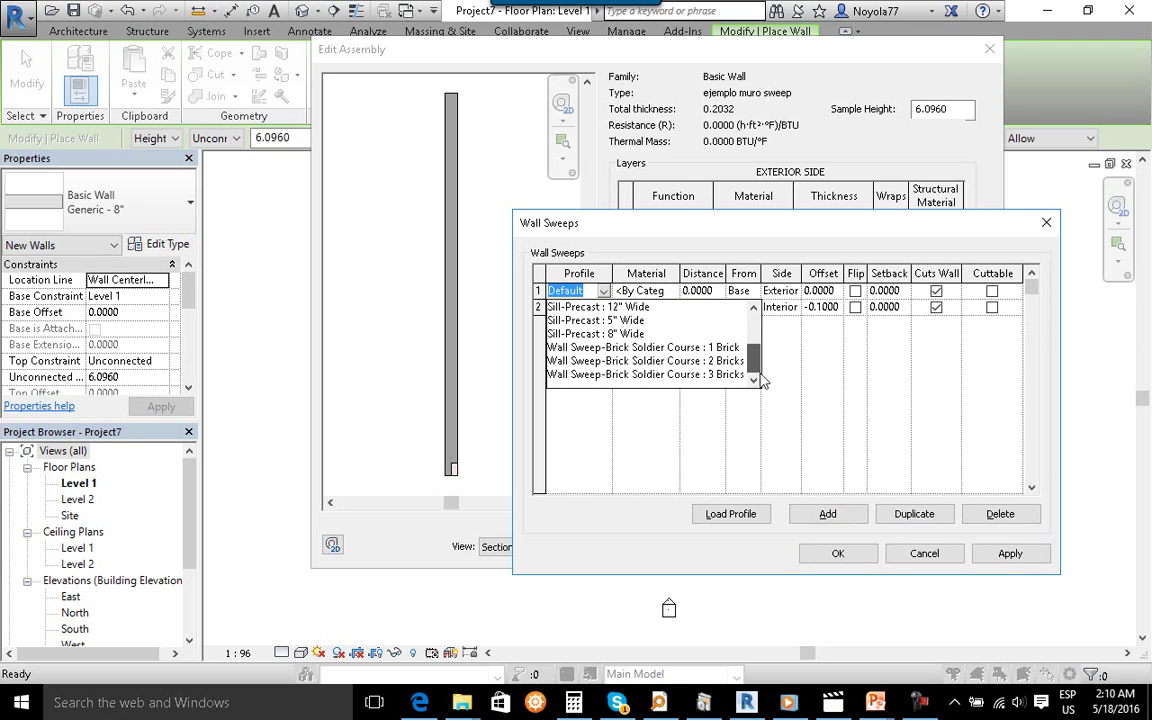
{"action": "left_click", "coordinate": [670, 357]}
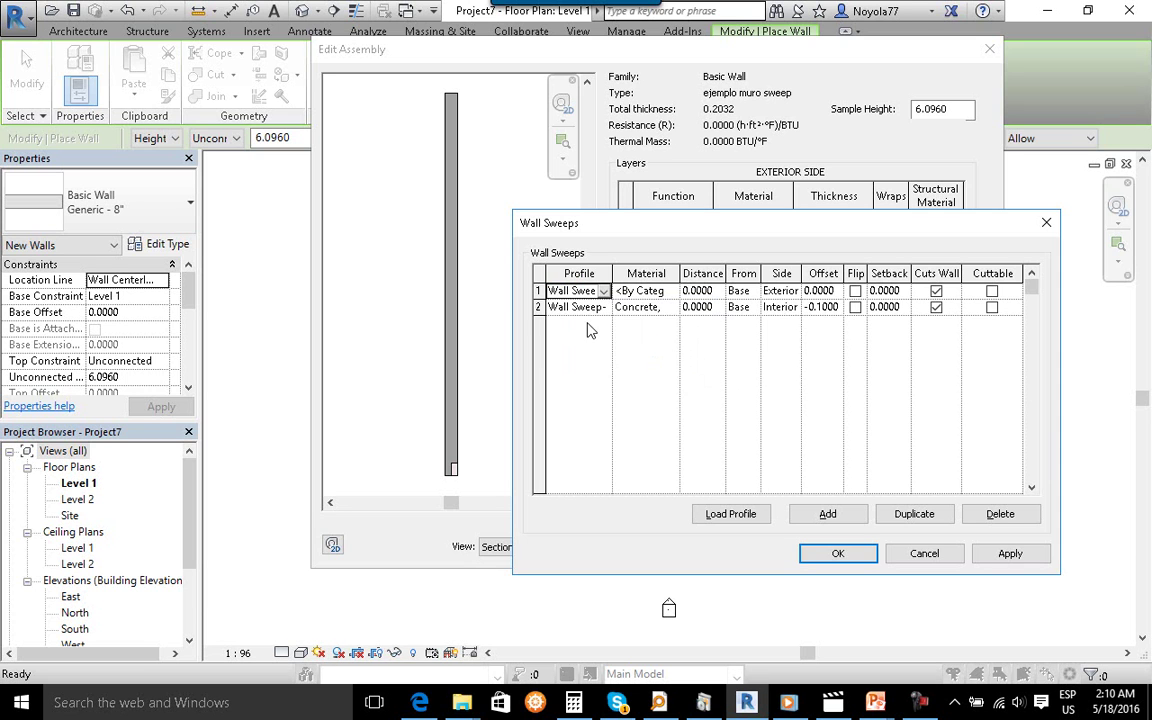
{"action": "left_click", "coordinate": [662, 290]}
{"action": "left_click", "coordinate": [673, 290]}
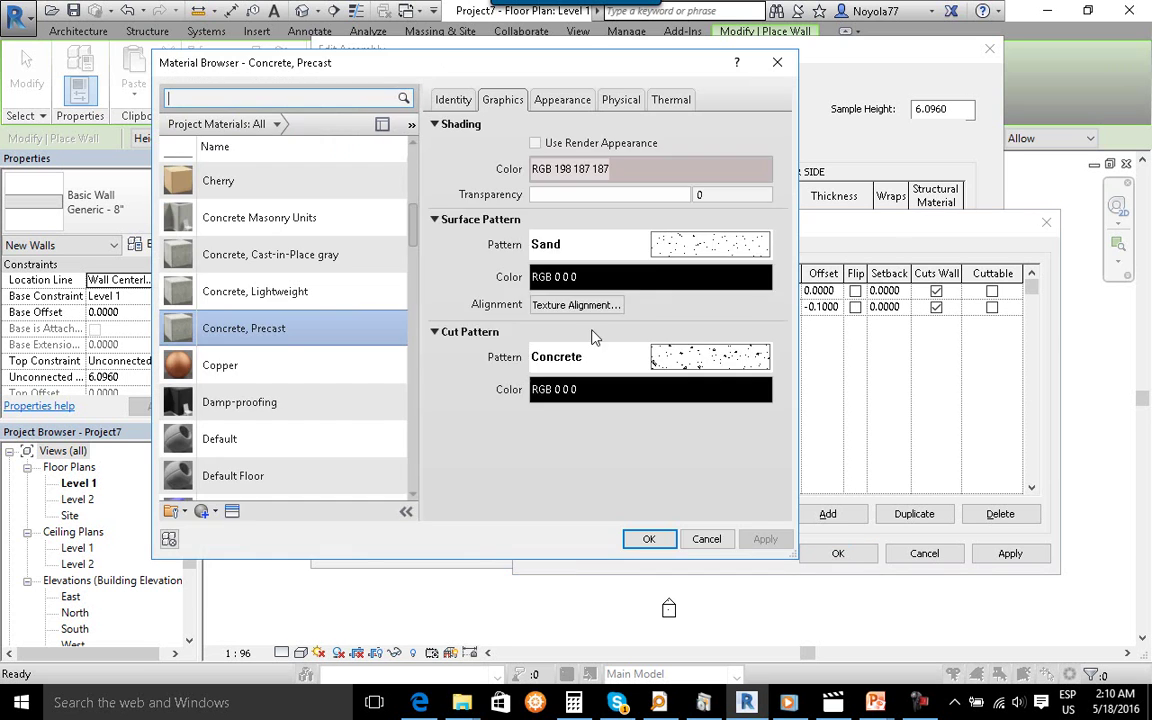
{"action": "left_click", "coordinate": [649, 539]}
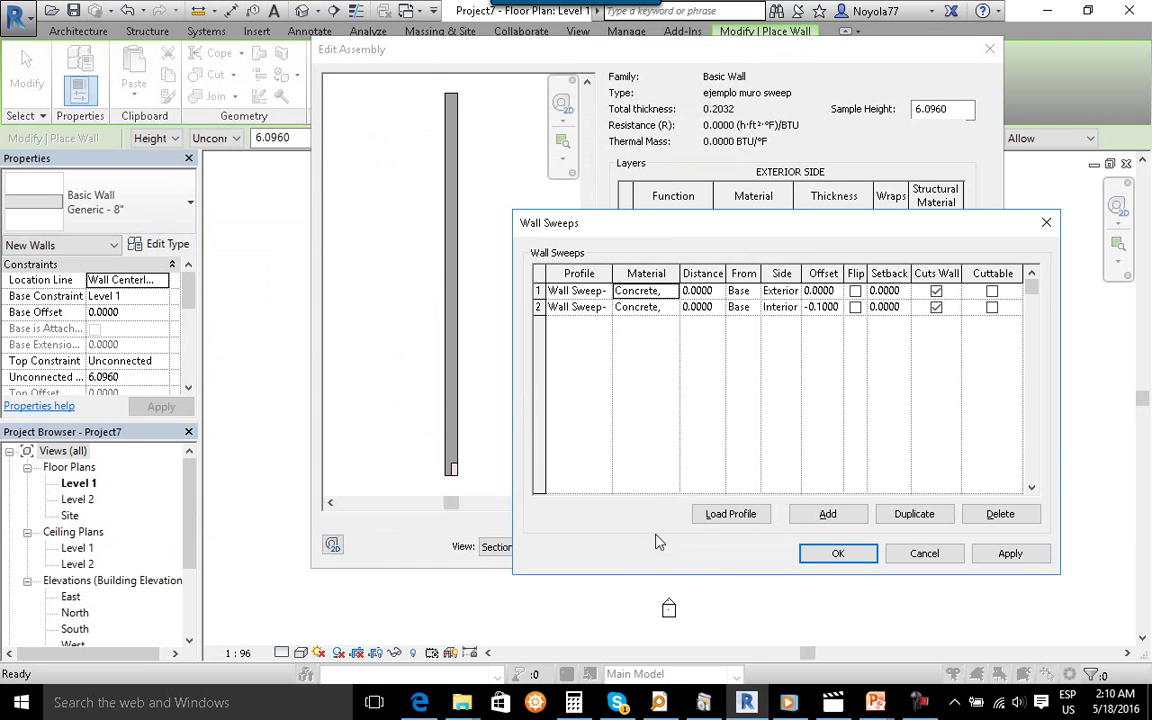
Set the second sweep to distance 1.0000, Interior side, offset -0.1000, and apply.
{"action": "left_click", "coordinate": [686, 291]}
{"action": "type", "text": "1"}
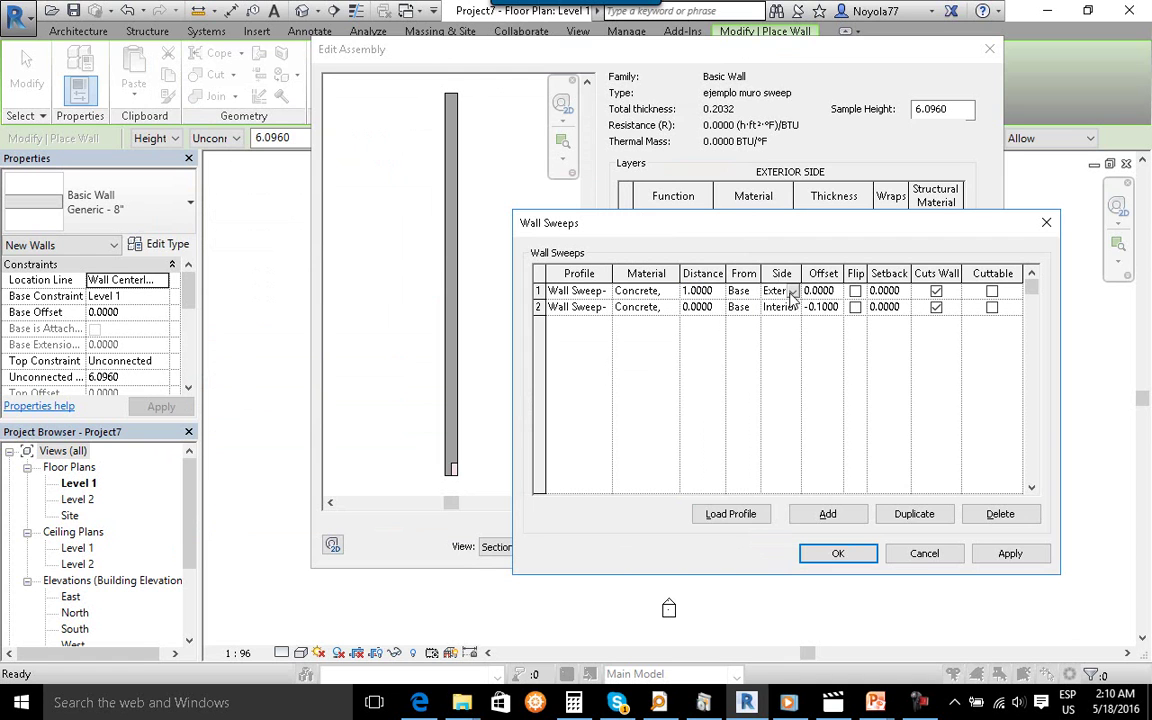
{"action": "left_click", "coordinate": [783, 291]}
{"action": "left_click", "coordinate": [783, 321]}
{"action": "left_click", "coordinate": [835, 291]}
{"action": "key", "text": "BackSpace"}
{"action": "key", "text": "BackSpace"}
{"action": "key", "text": "BackSpace"}
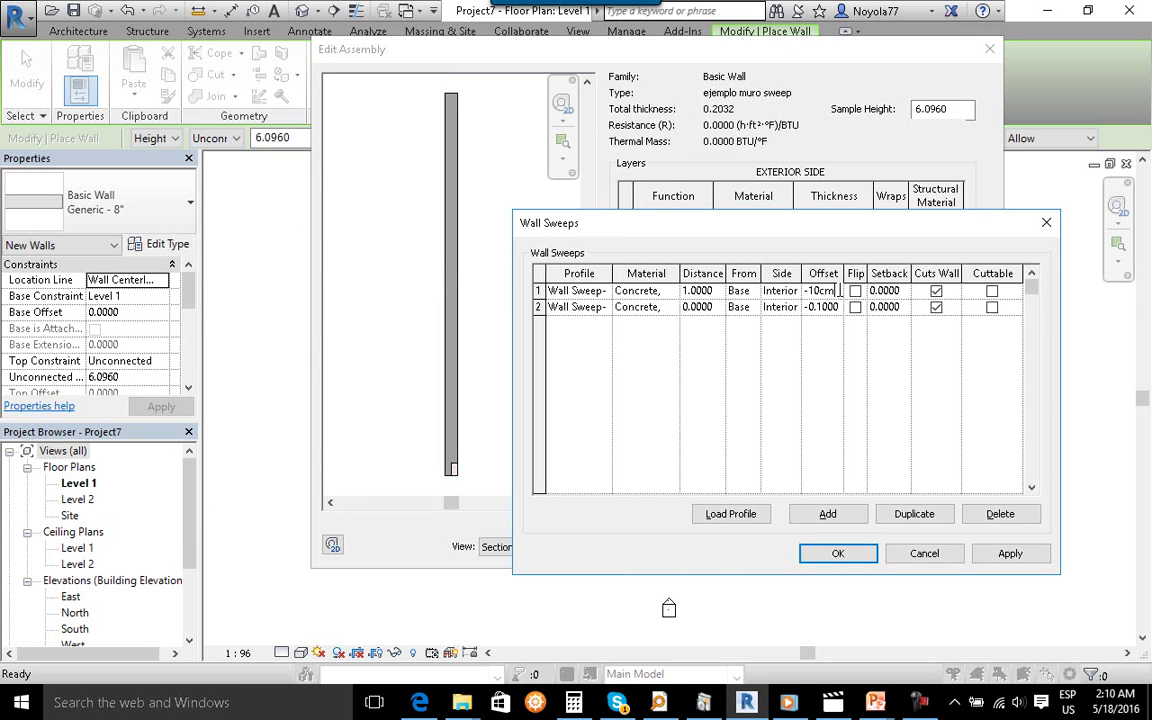
{"action": "left_click", "coordinate": [958, 450]}
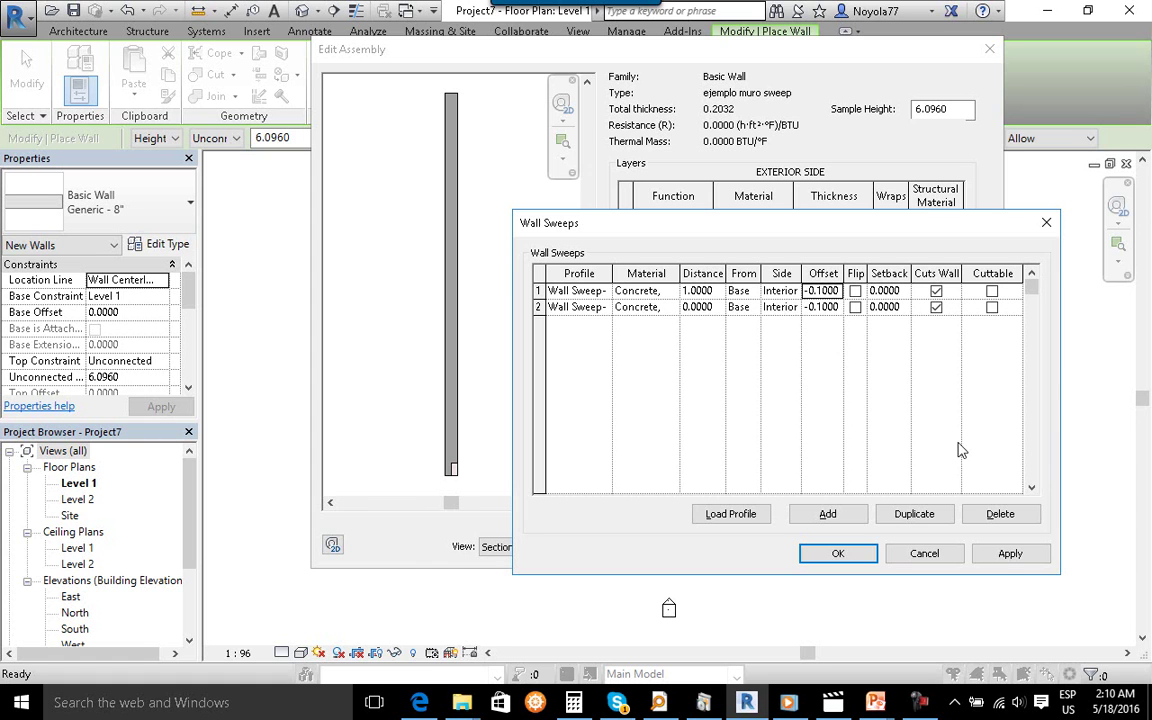
{"action": "left_click", "coordinate": [1006, 555]}
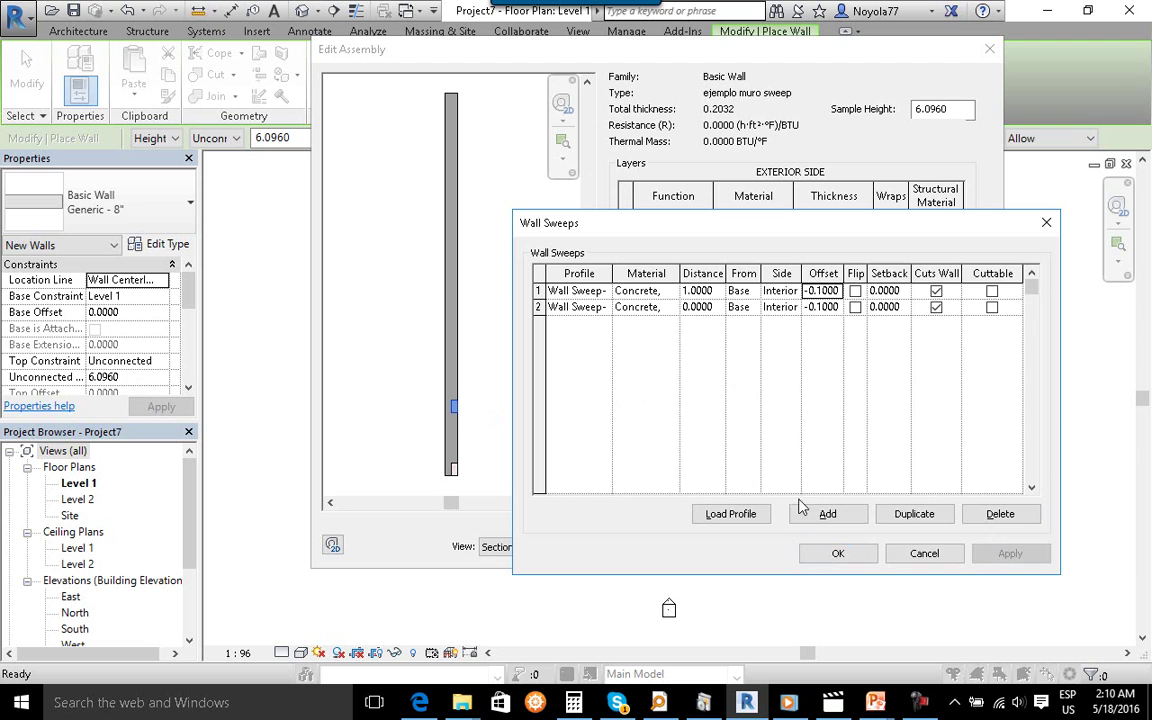
Add a third sweep with a brick soldier course profile in Concrete, Precast.
{"action": "left_click", "coordinate": [828, 513]}
{"action": "left_click", "coordinate": [603, 290]}
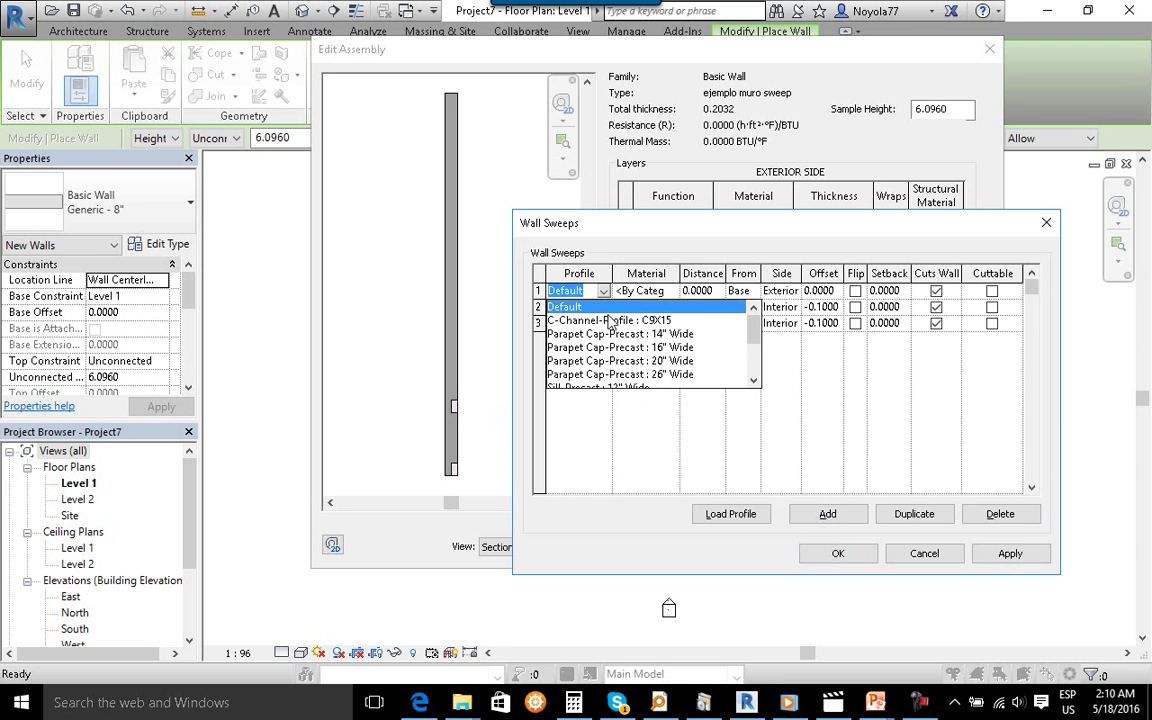
{"action": "left_click_drag", "start_coordinate": [755, 333], "coordinate": [755, 380]}
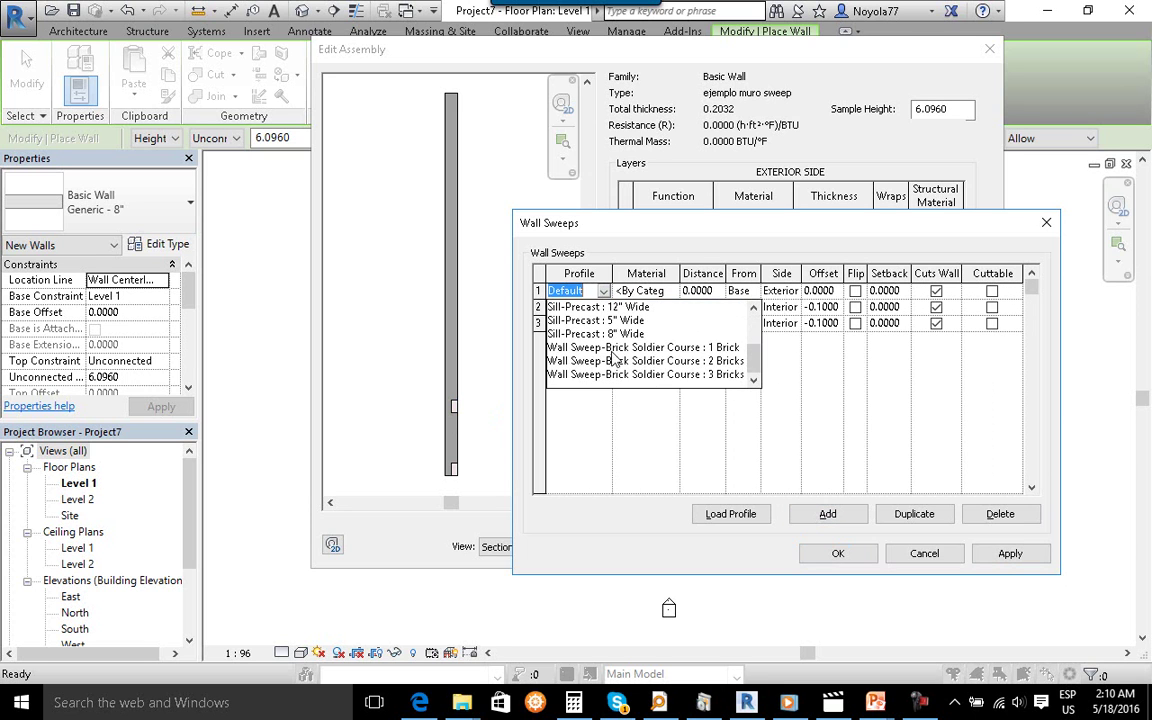
{"action": "left_click", "coordinate": [555, 326]}
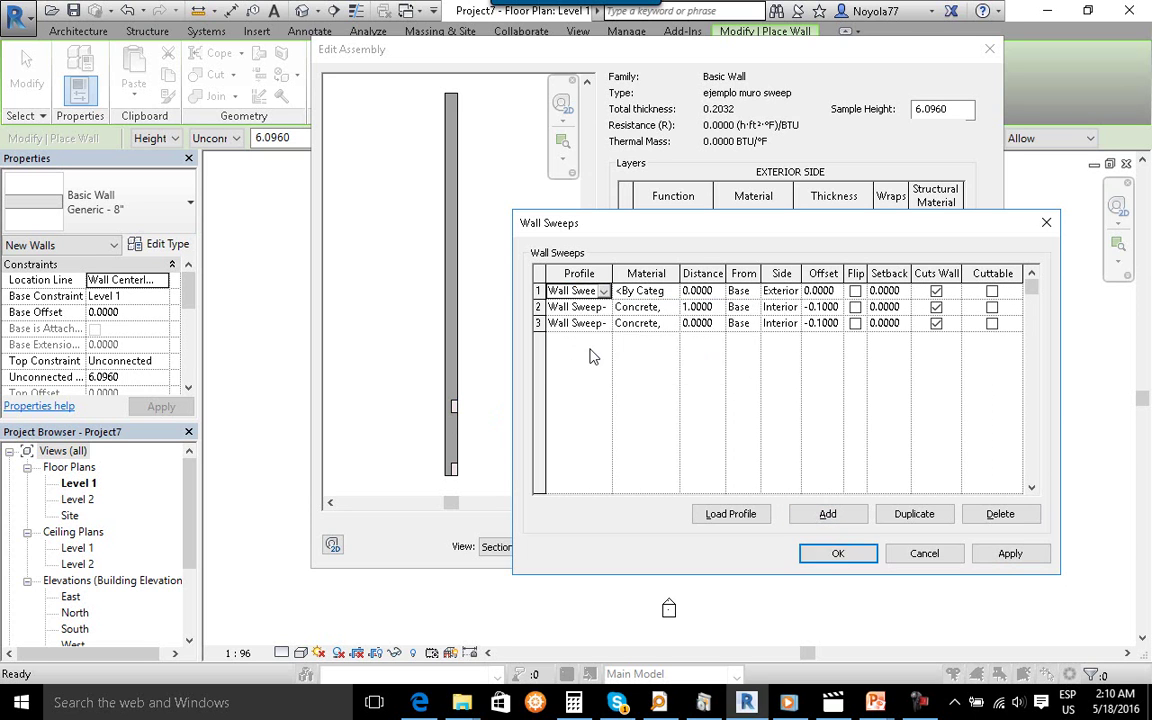
{"action": "left_click", "coordinate": [665, 291]}
{"action": "left_click", "coordinate": [672, 290]}
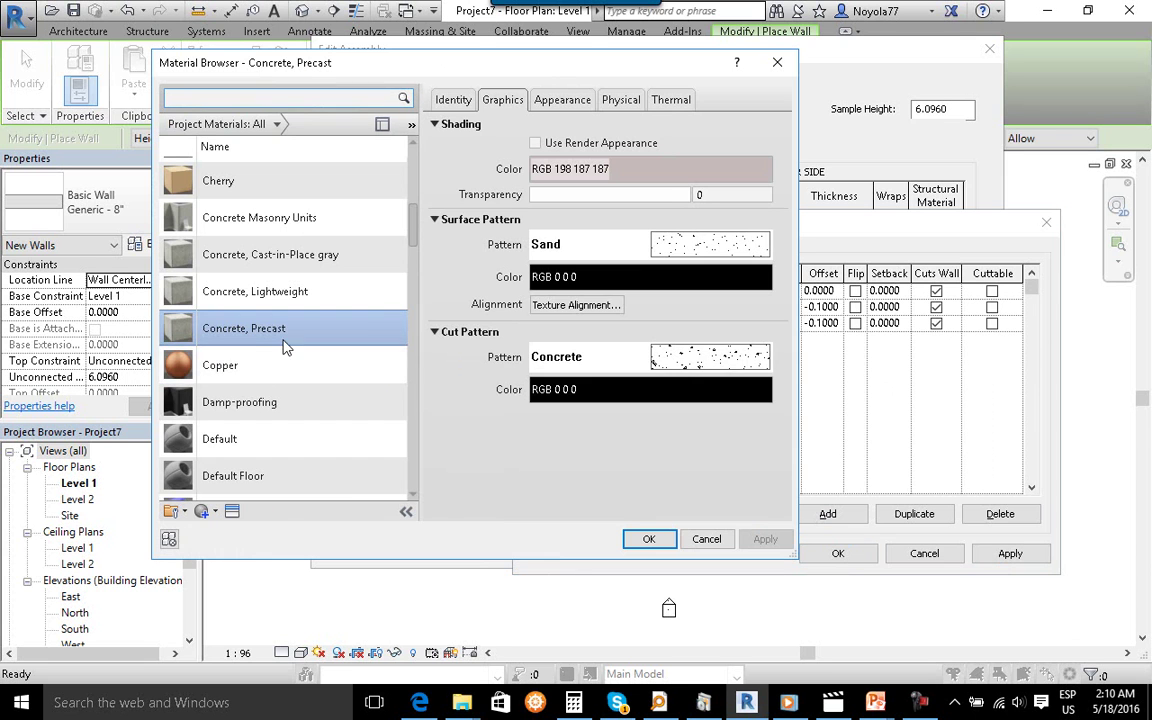
{"action": "left_click", "coordinate": [650, 541]}
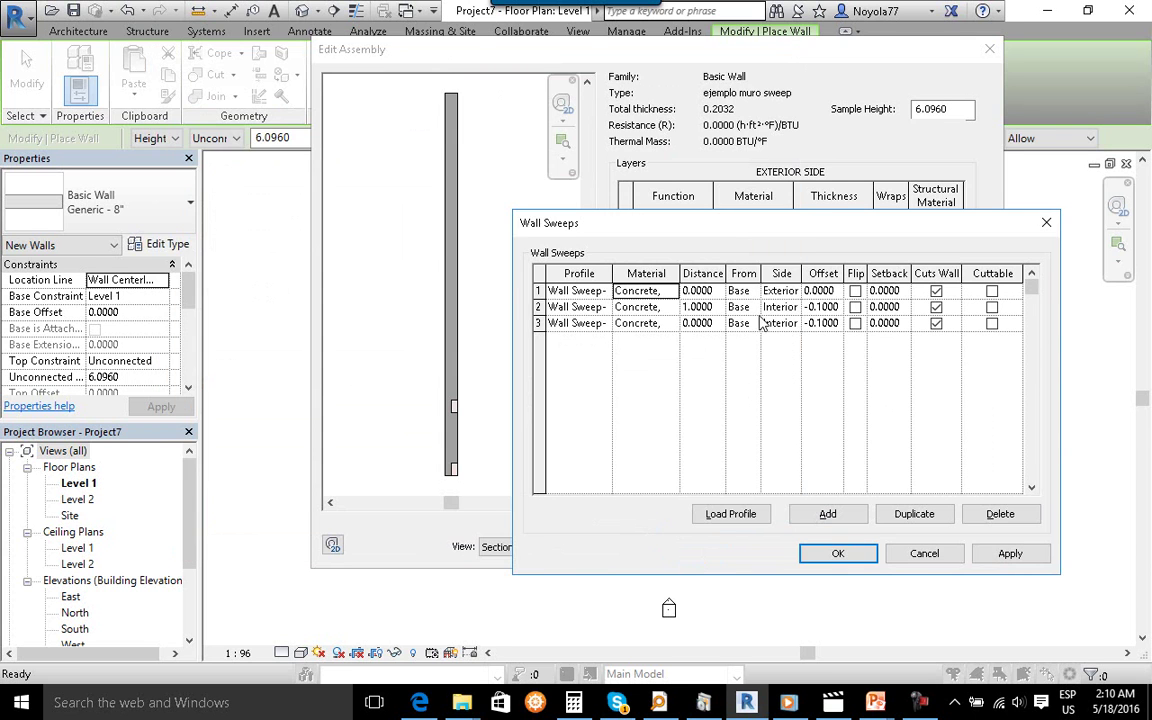
Put the third sweep on the Interior side at -0.1000 offset, apply, and dismiss the overlap warning.
{"action": "left_click", "coordinate": [792, 290]}
{"action": "left_click", "coordinate": [781, 321]}
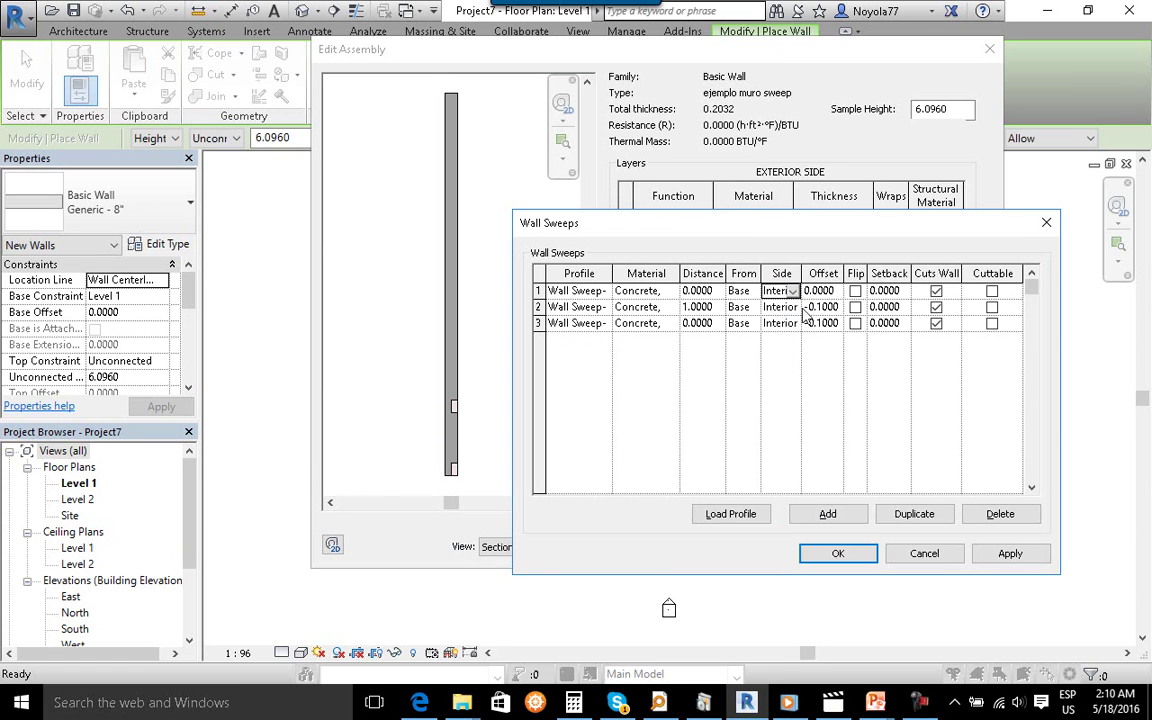
{"action": "left_click", "coordinate": [835, 290]}
{"action": "left_click_drag", "start_coordinate": [836, 290], "coordinate": [806, 290]}
{"action": "type", "text": "-"}
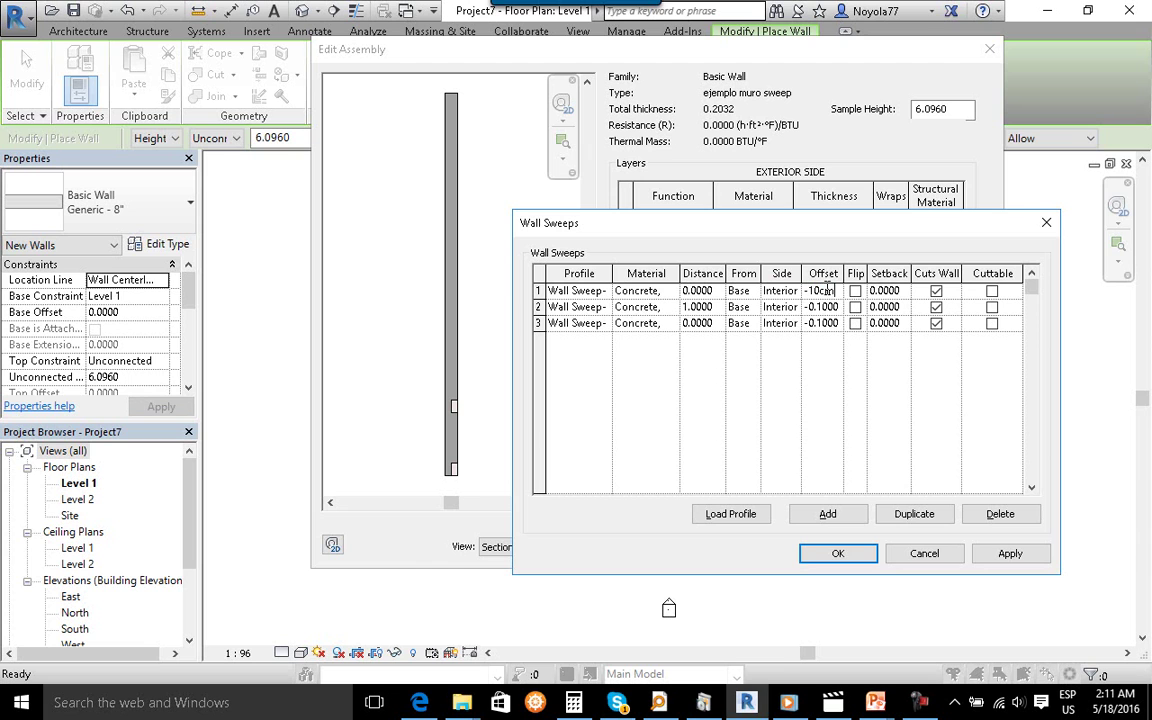
{"action": "left_click", "coordinate": [1010, 553]}
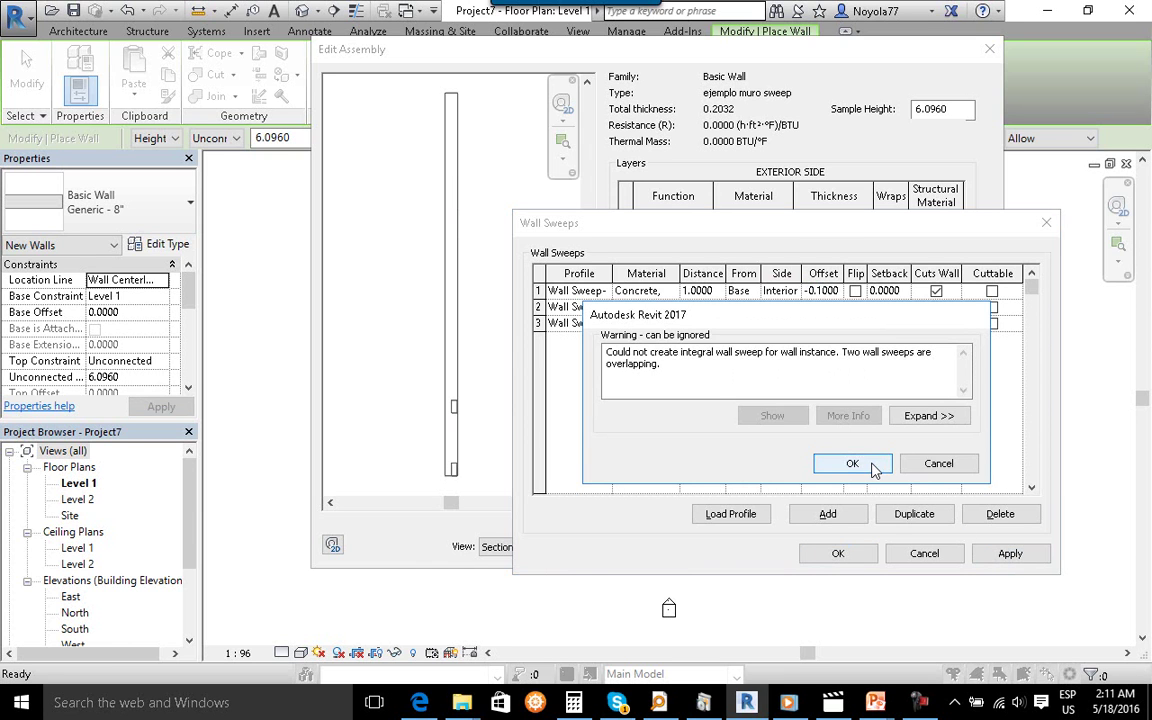
{"action": "left_click", "coordinate": [924, 466]}
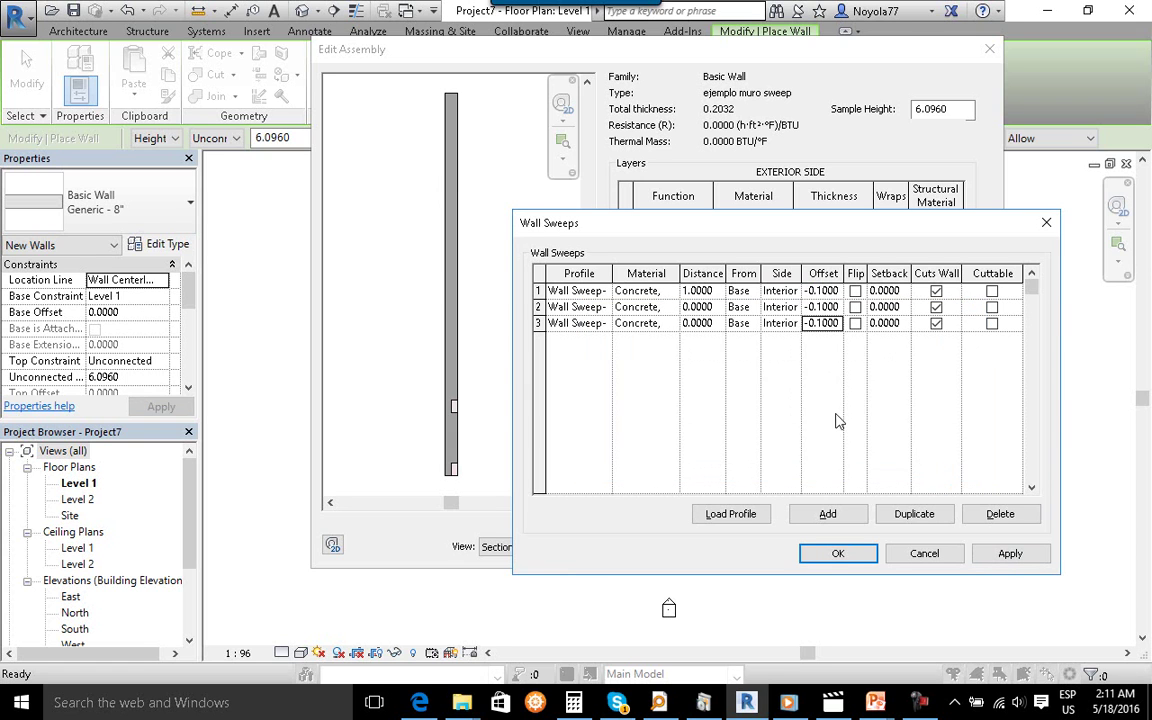
Change the second sweep's distance to 2 and apply it, giving sweeps at 2, 1 and 0.
{"action": "left_click", "coordinate": [699, 307]}
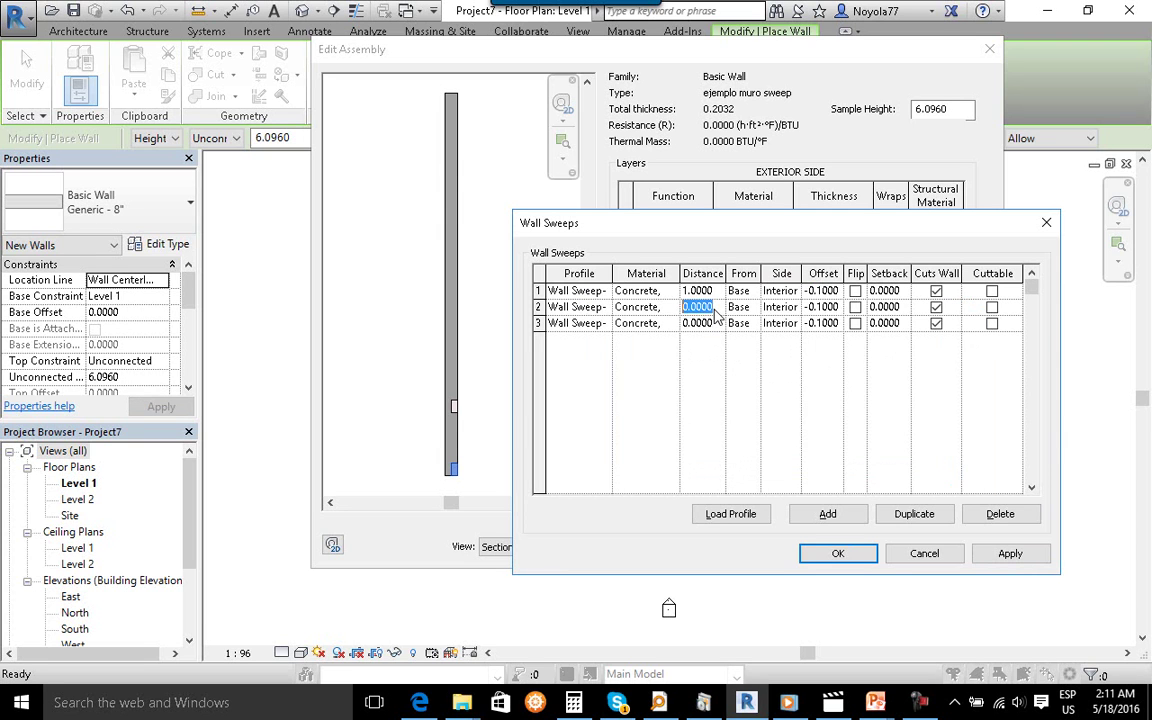
{"action": "type", "text": "1"}
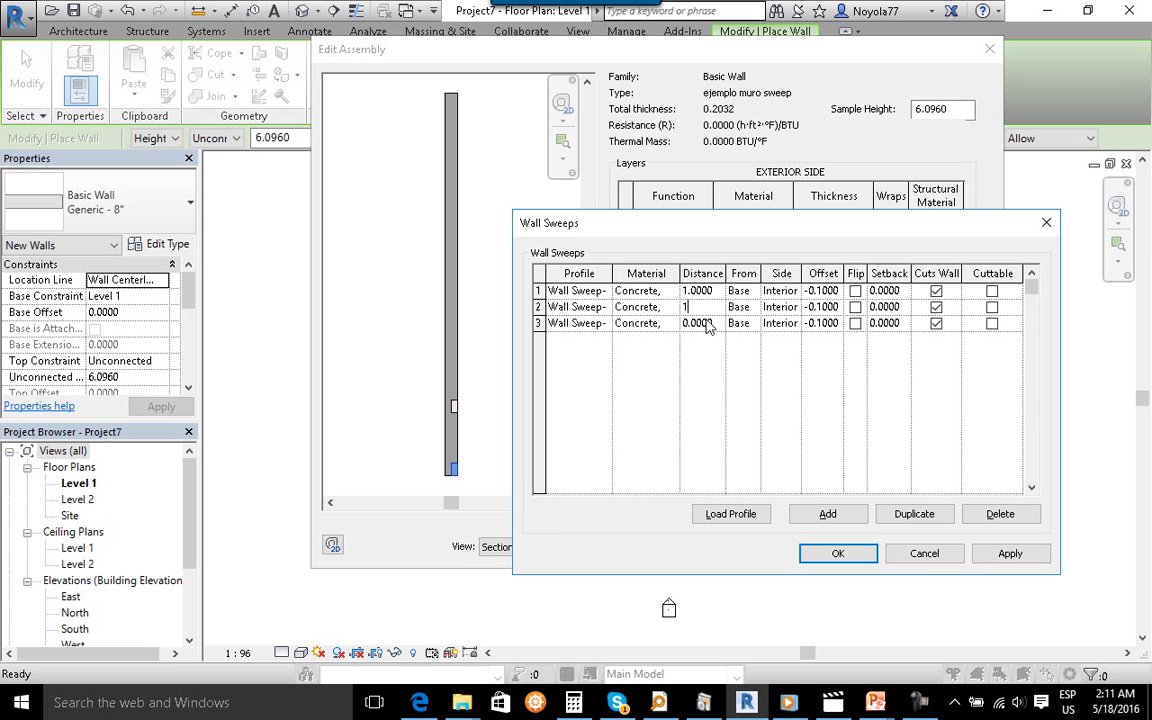
{"action": "left_click", "coordinate": [677, 307]}
{"action": "type", "text": "2"}
{"action": "key", "text": "Return"}
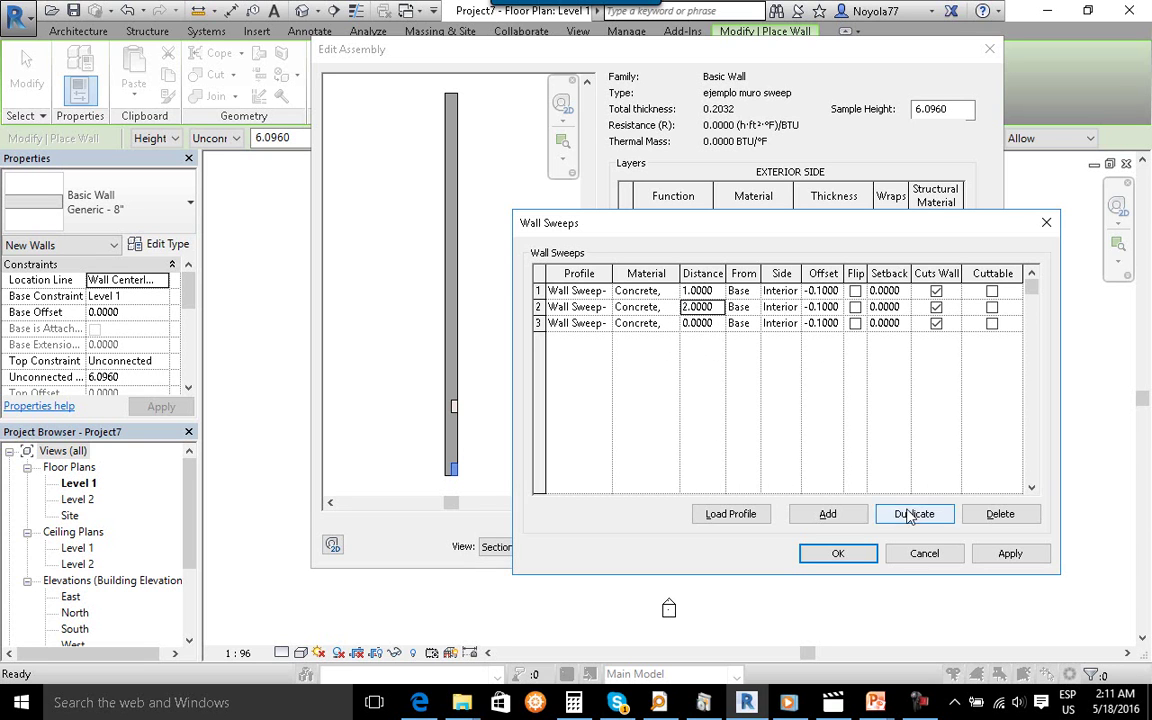
{"action": "left_click", "coordinate": [990, 555]}
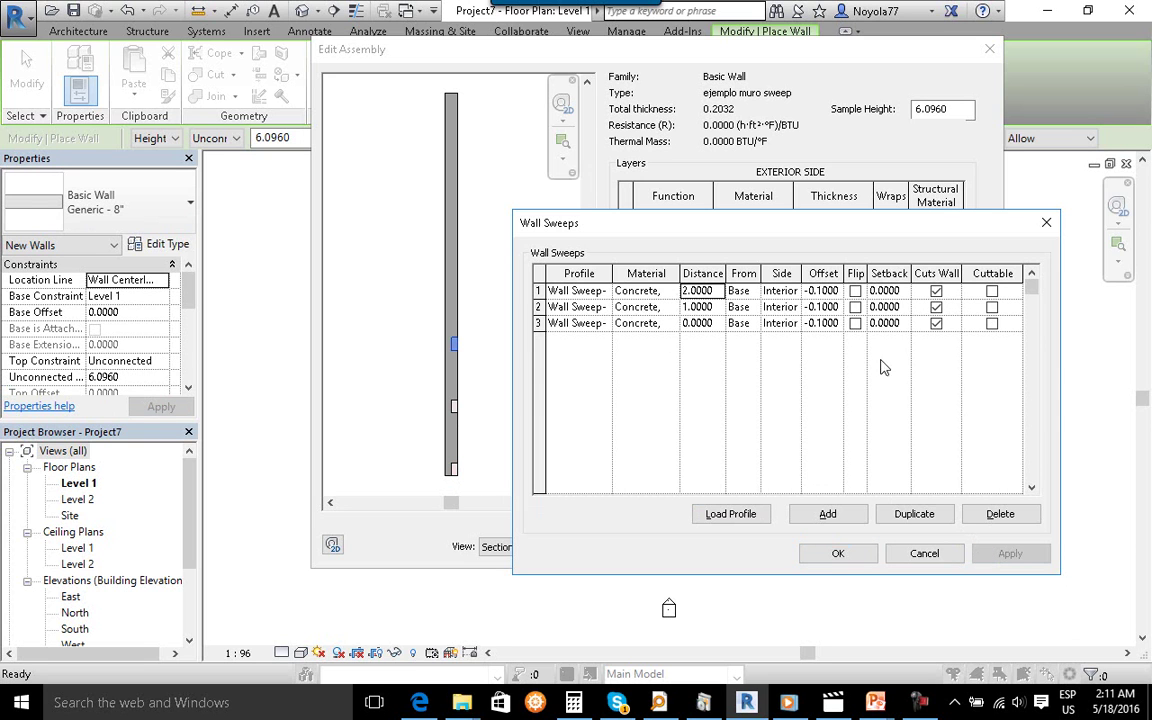
{"action": "left_click", "coordinate": [820, 555]}
{"action": "key", "text": "alt"}
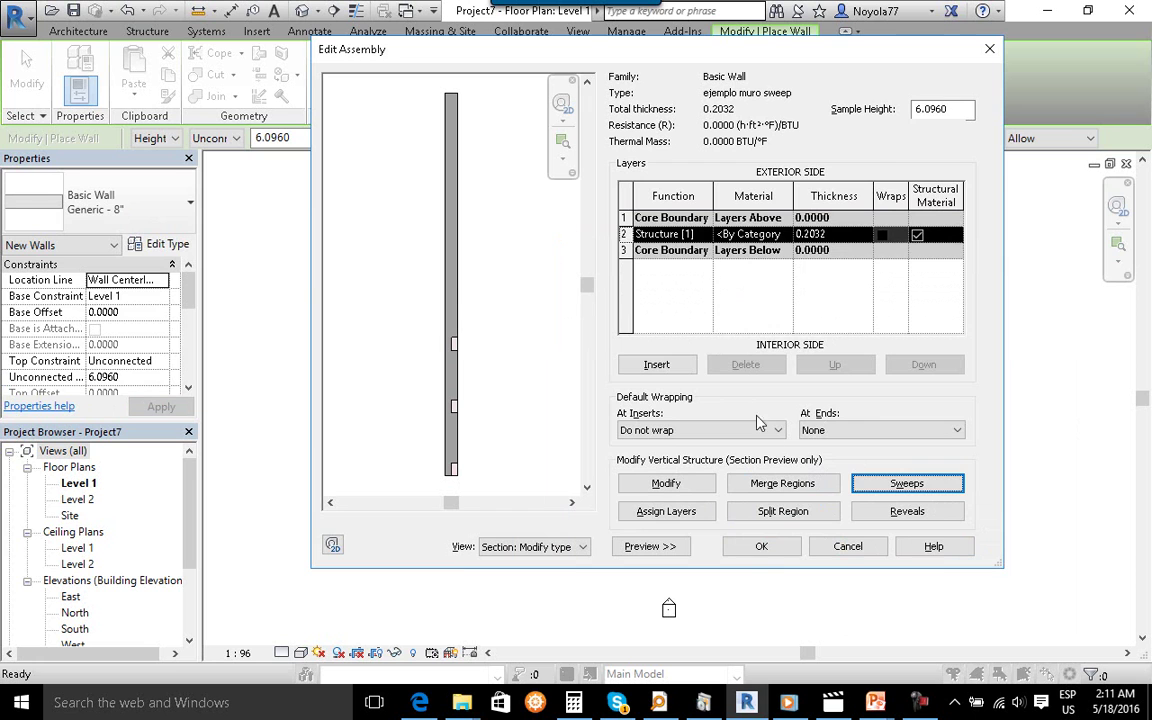
Close Edit Assembly and the ejemplo muro sweep Type Properties, keeping the three sweeps.
{"action": "left_click", "coordinate": [765, 547]}
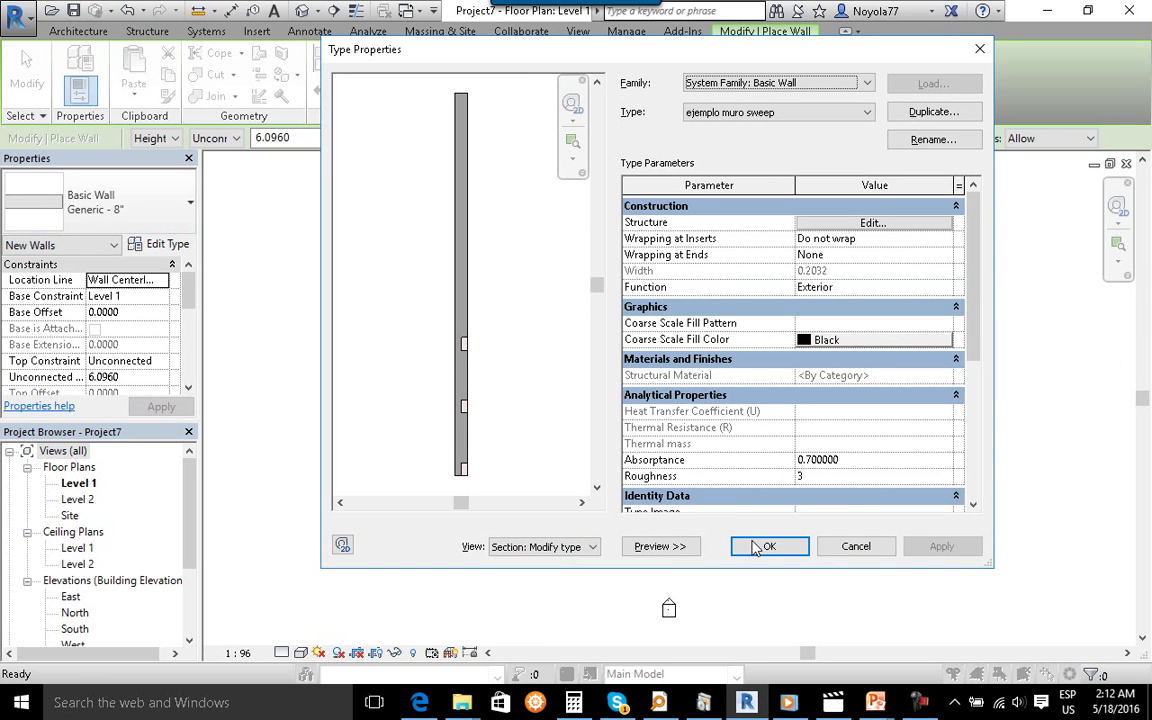
{"action": "key", "text": "Return"}
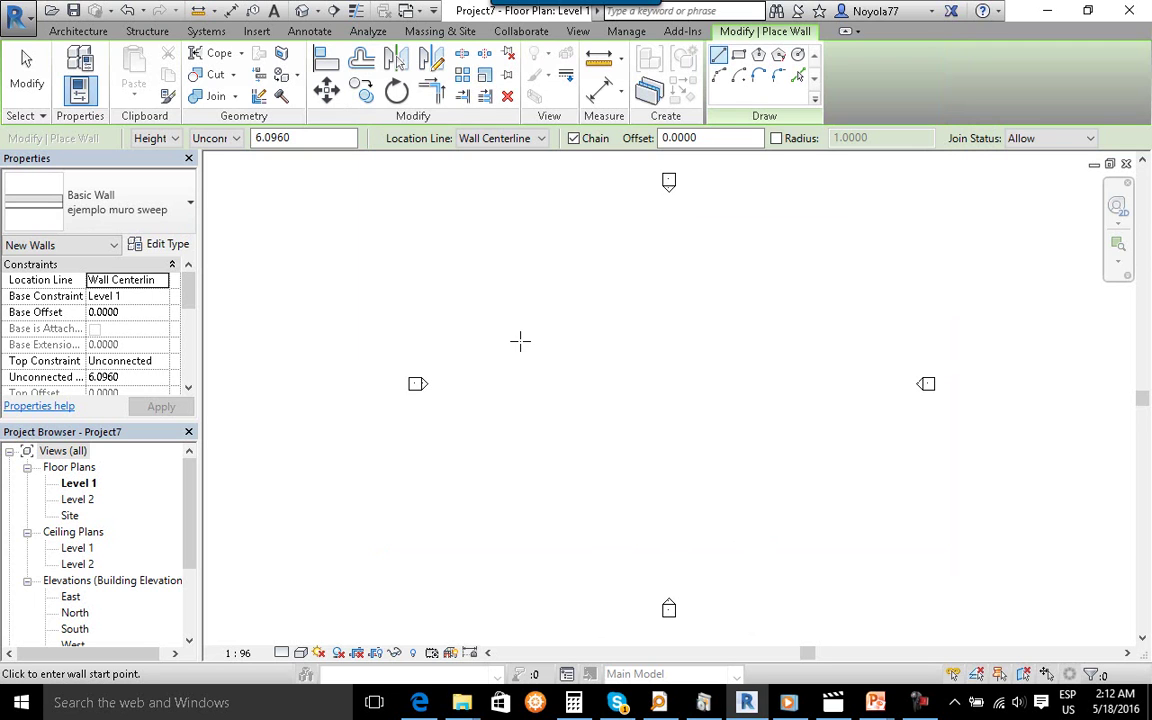
Draw a straight ejemplo muro sweep wall with its height set to Level 2.
{"action": "left_click", "coordinate": [237, 139]}
{"action": "left_click", "coordinate": [226, 172]}
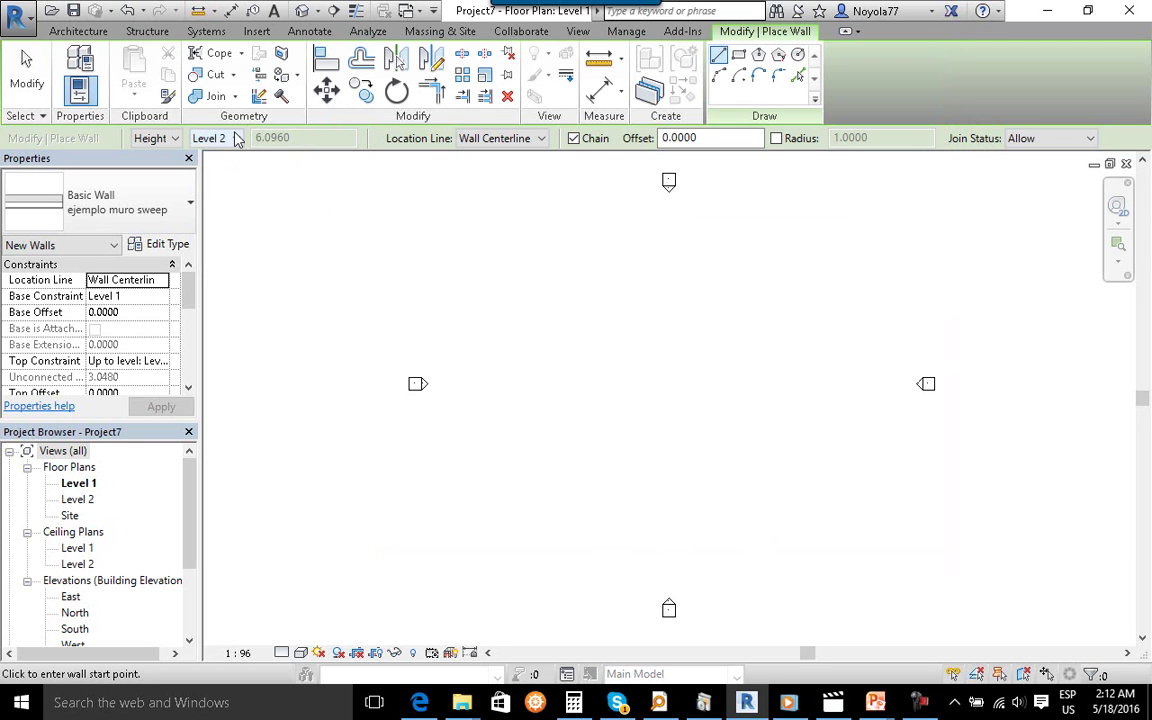
{"action": "left_click", "coordinate": [517, 386]}
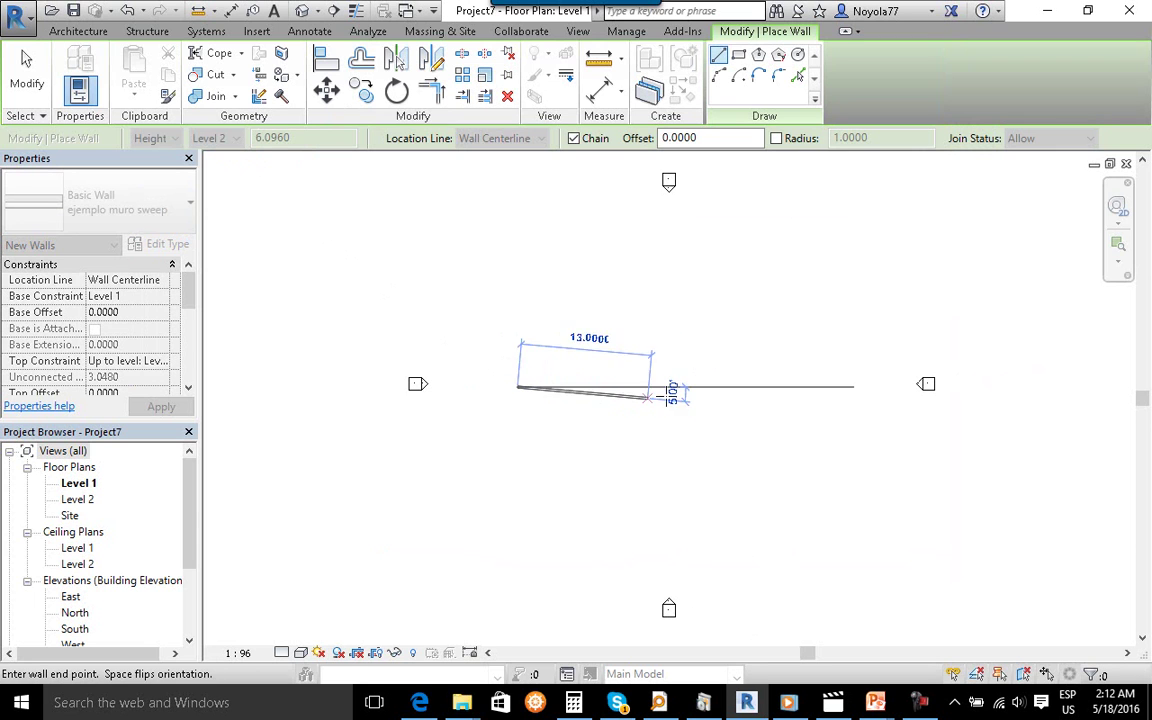
{"action": "left_click", "coordinate": [701, 386]}
Open Project Units with UN, dismiss it, and zoom the Level 1 plan.
{"action": "key", "text": "u"}
{"action": "key", "text": "n"}
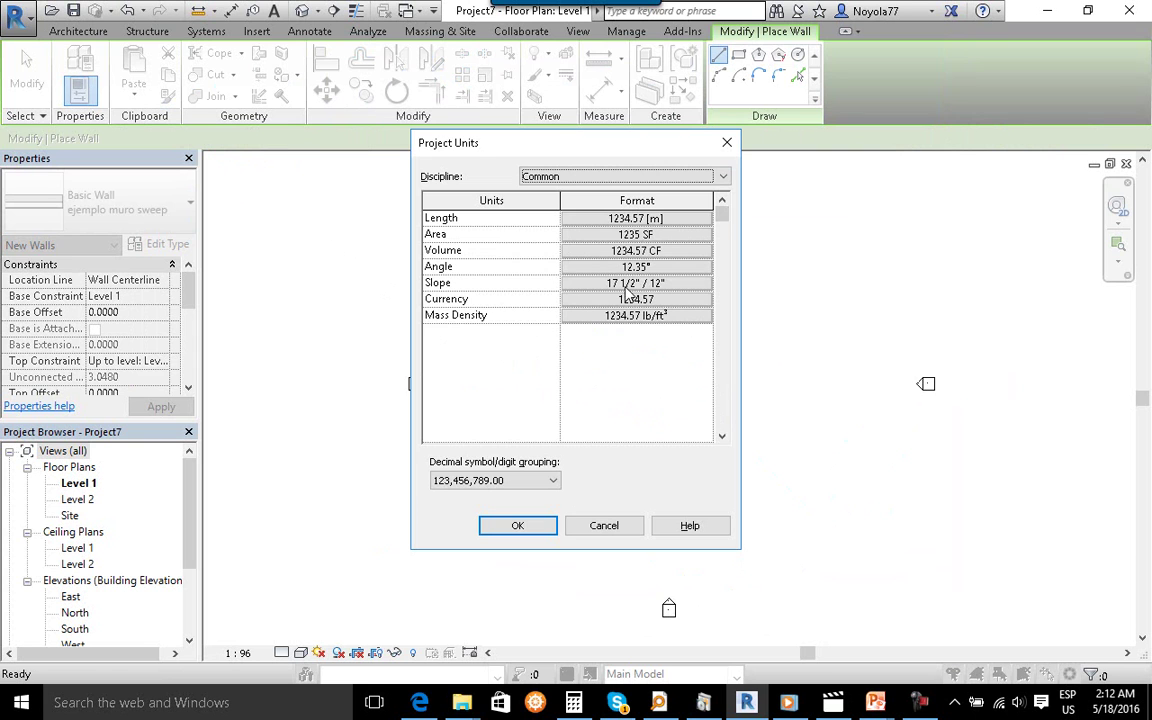
{"action": "key", "text": "Escape"}
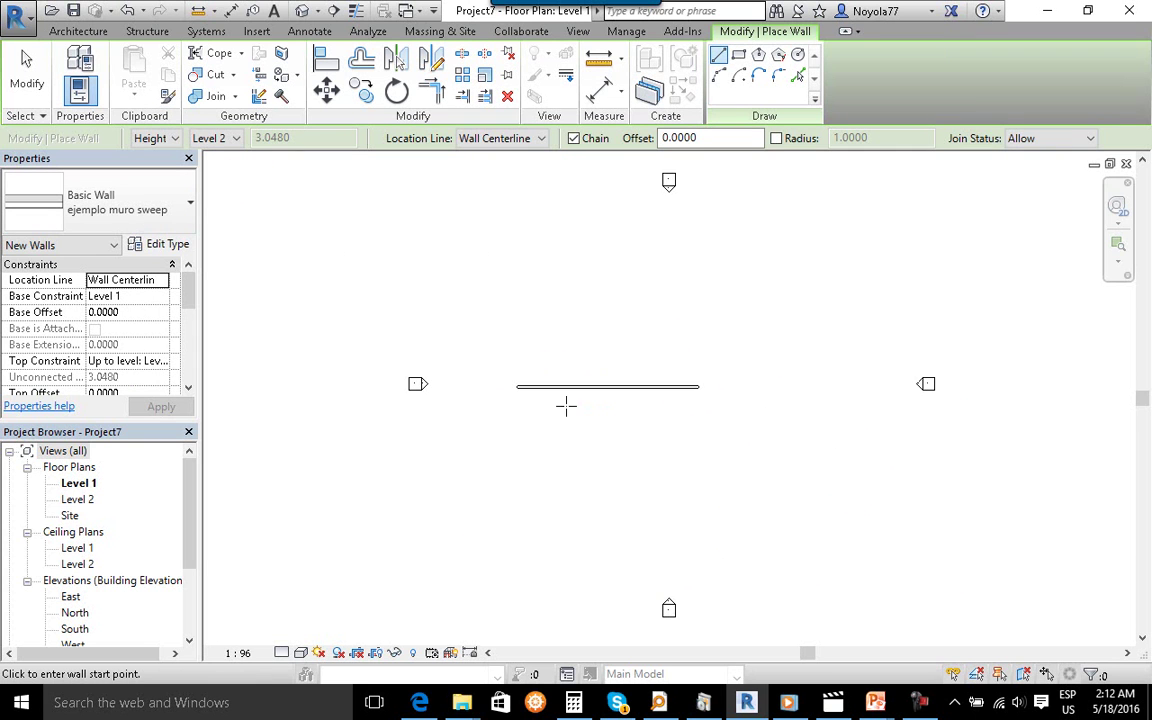
{"action": "scroll", "coordinate": [563, 400], "scroll_direction": "up", "scroll_amount": 1}
{"action": "scroll", "coordinate": [563, 400], "scroll_direction": "up", "scroll_amount": 2}
{"action": "scroll", "coordinate": [564, 400], "scroll_direction": "up", "scroll_amount": 1}
{"action": "scroll", "coordinate": [566, 399], "scroll_direction": "up", "scroll_amount": 2}
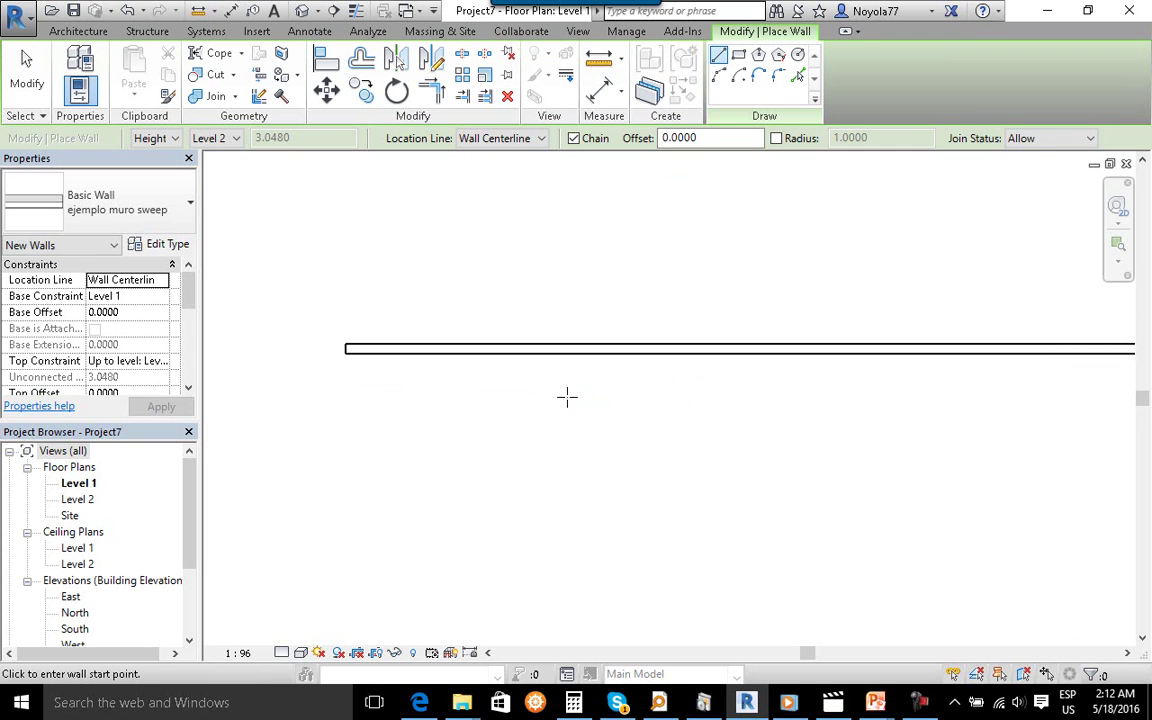
{"action": "scroll", "coordinate": [590, 390], "scroll_direction": "down", "scroll_amount": 1}
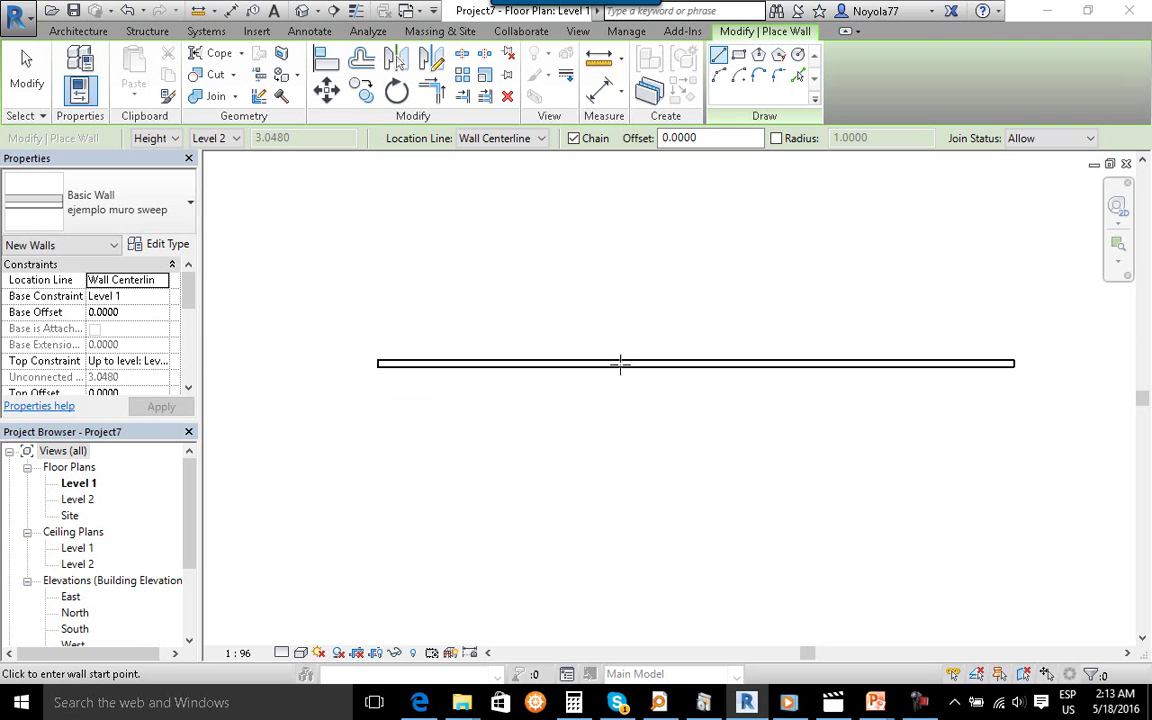
Show the wall and its three sweeps in the default 3D view and end wall placement.
{"action": "left_click", "coordinate": [303, 12]}
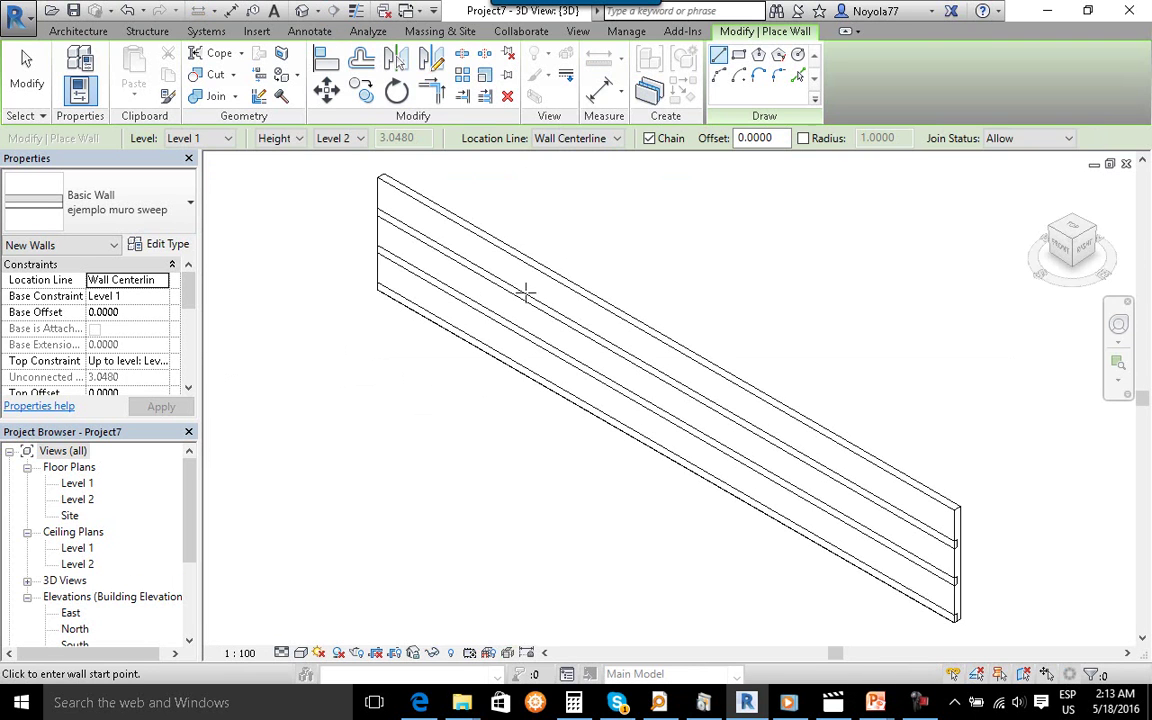
{"action": "key", "text": "Escape"}
{"action": "key", "text": "Escape"}
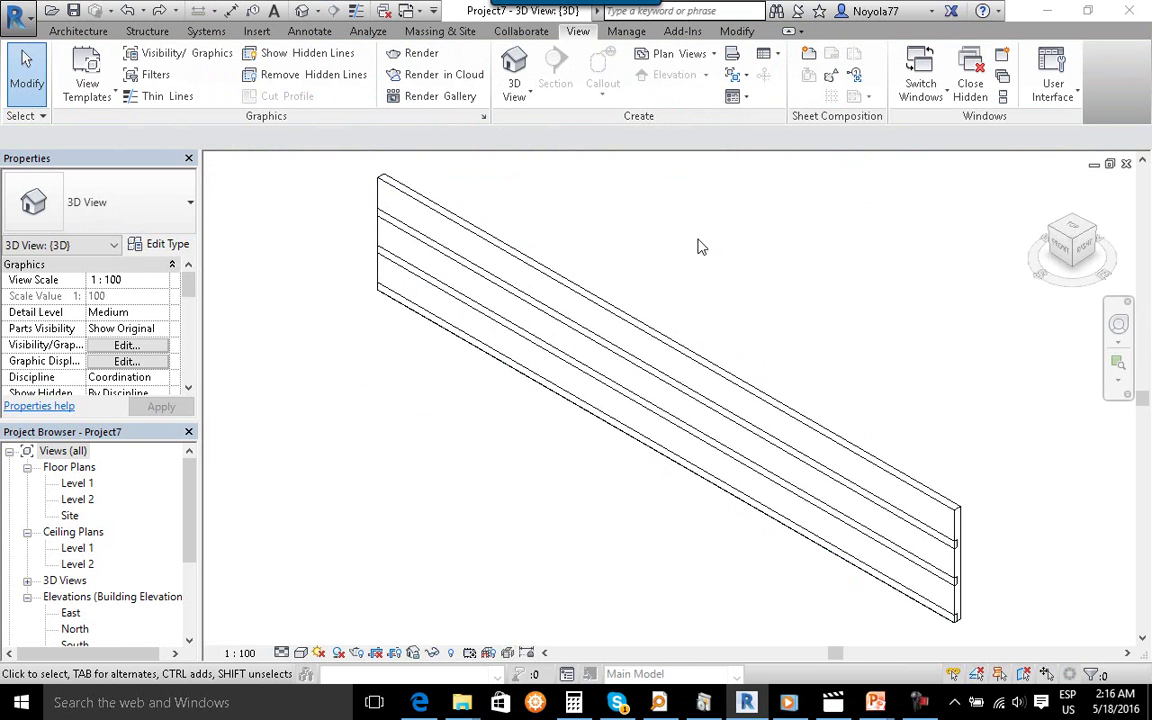
Create a Wall Sweeps schedule named 'ejemplo muro Sweep'.
{"action": "left_click", "coordinate": [777, 56]}
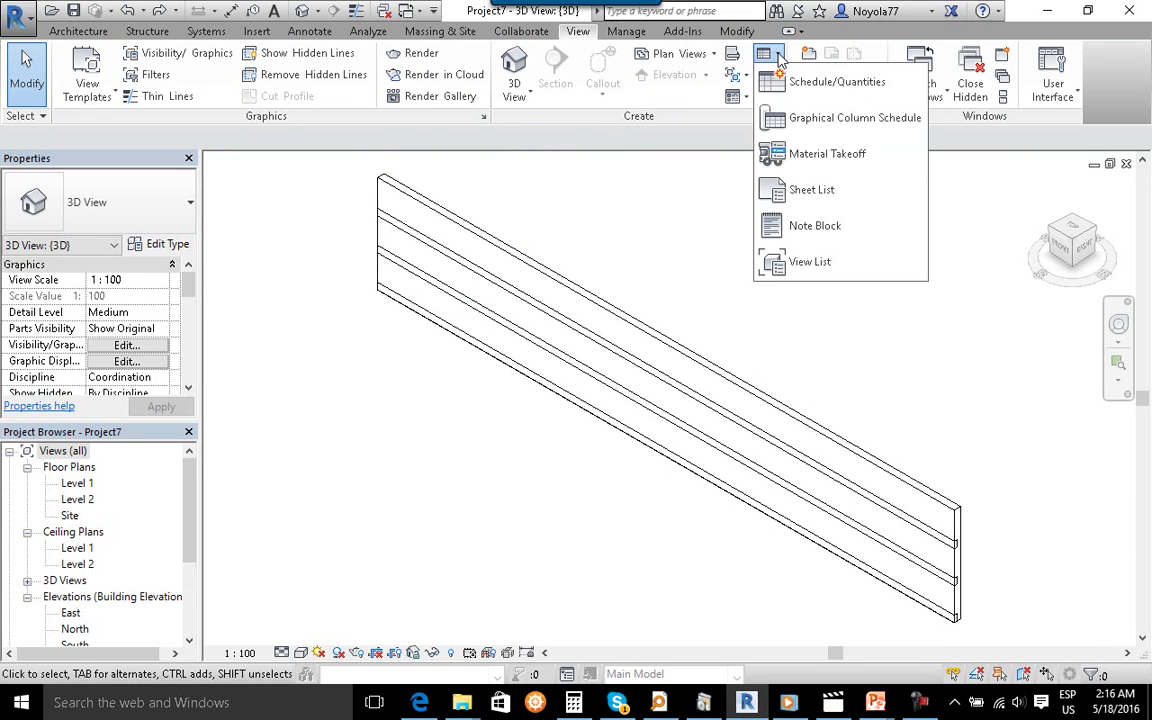
{"action": "left_click", "coordinate": [817, 84]}
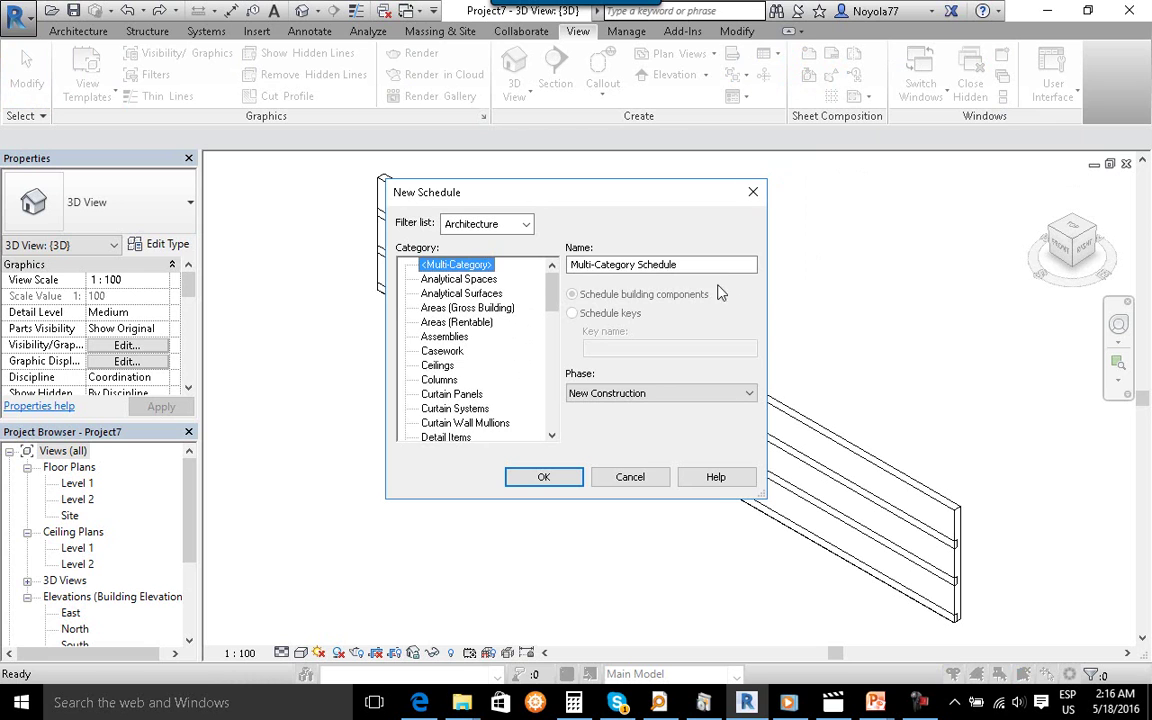
{"action": "left_click_drag", "start_coordinate": [705, 268], "coordinate": [562, 268]}
{"action": "type", "text": "ejemplo muro Sweep"}
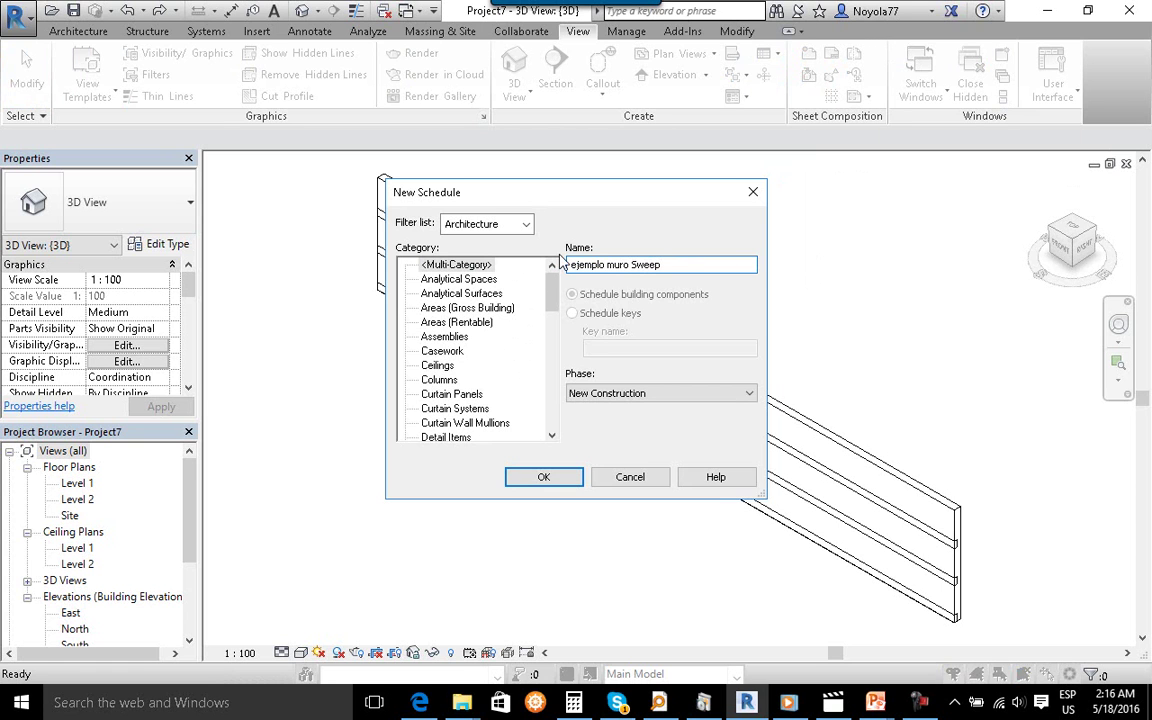
{"action": "left_click_drag", "start_coordinate": [553, 292], "coordinate": [553, 410]}
{"action": "left_click", "coordinate": [405, 409]}
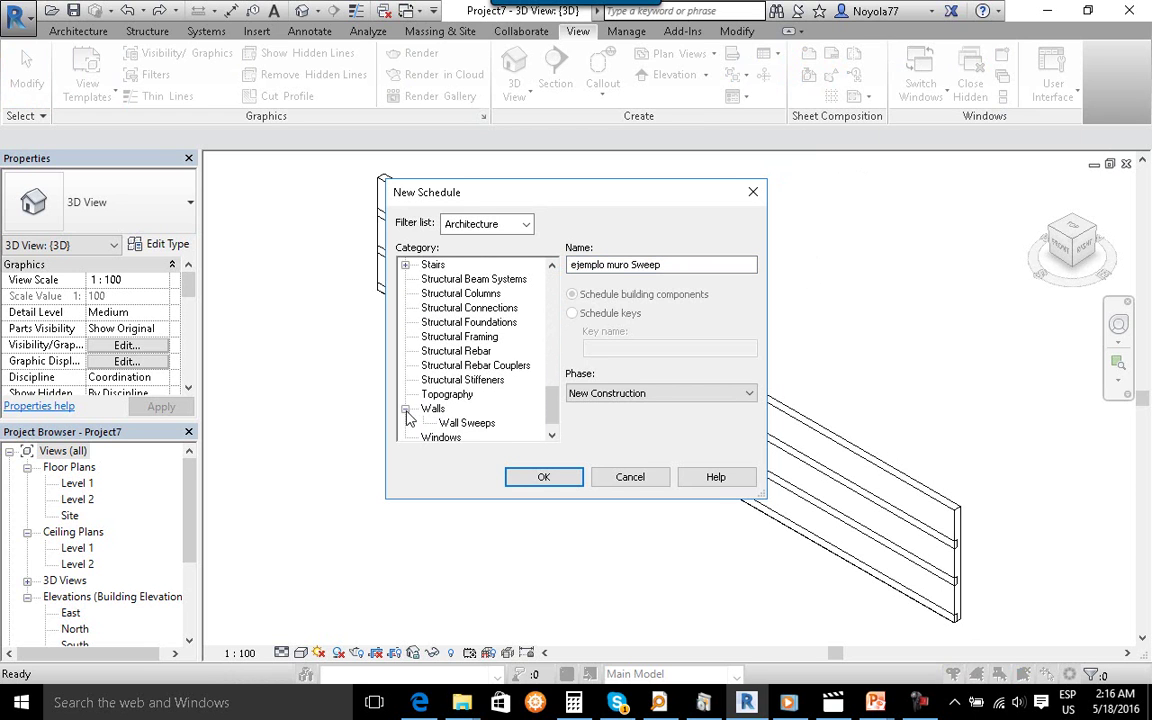
{"action": "left_click", "coordinate": [450, 423]}
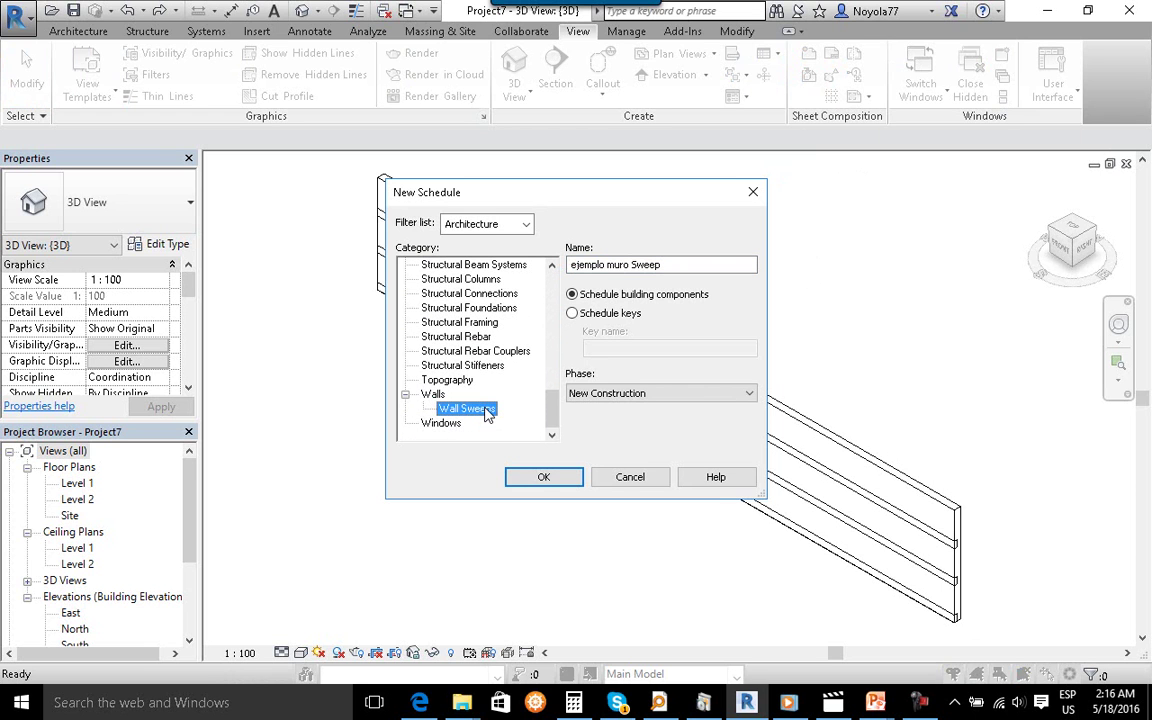
{"action": "left_click", "coordinate": [543, 477]}
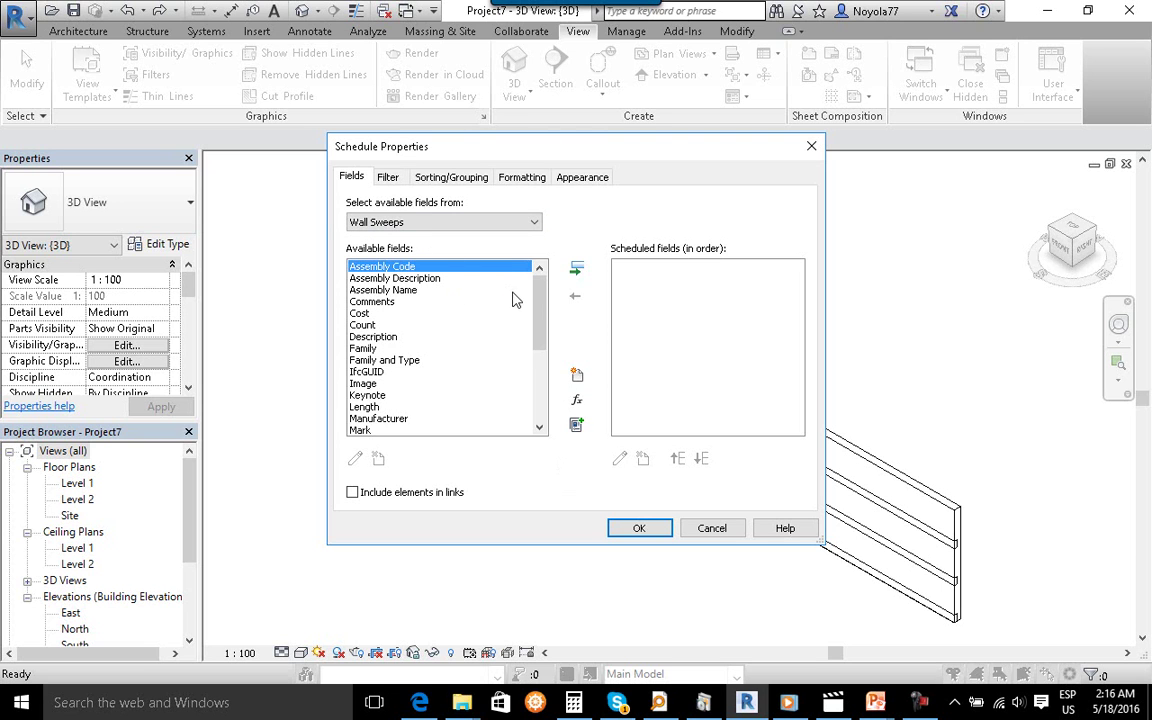
Give the schedule a single Length field and open the schedule view.
{"action": "left_click_drag", "start_coordinate": [540, 284], "coordinate": [543, 362]}
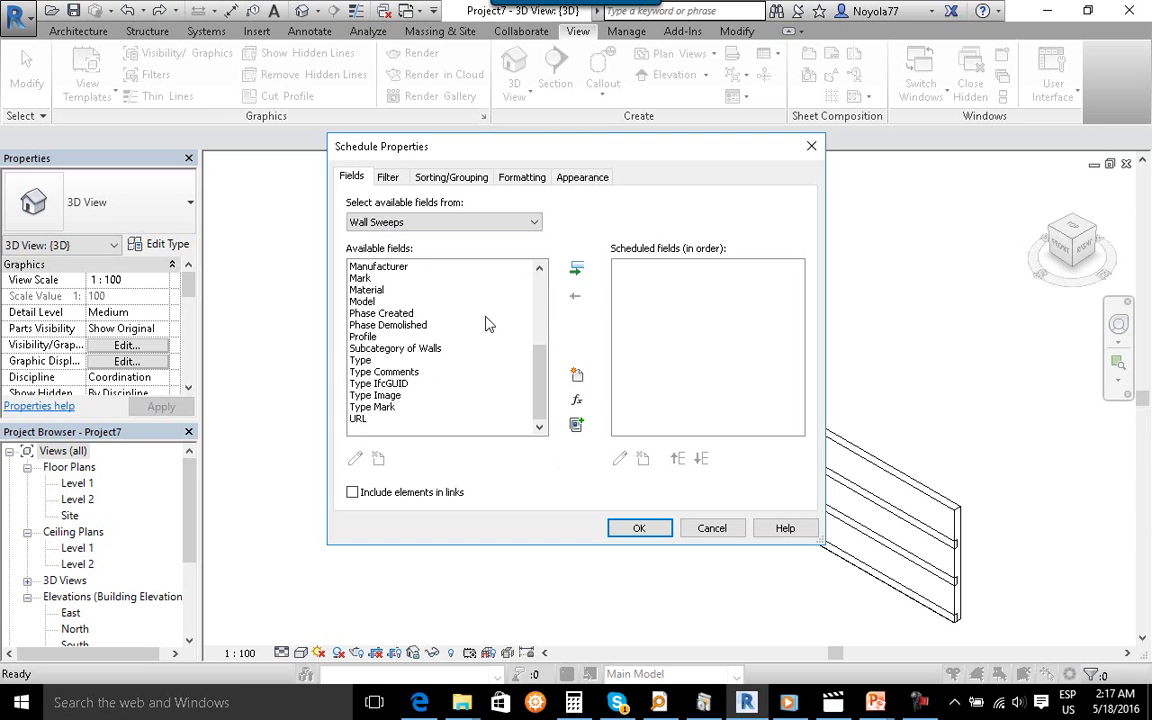
{"action": "left_click_drag", "start_coordinate": [539, 397], "coordinate": [538, 362]}
{"action": "left_click", "coordinate": [476, 316]}
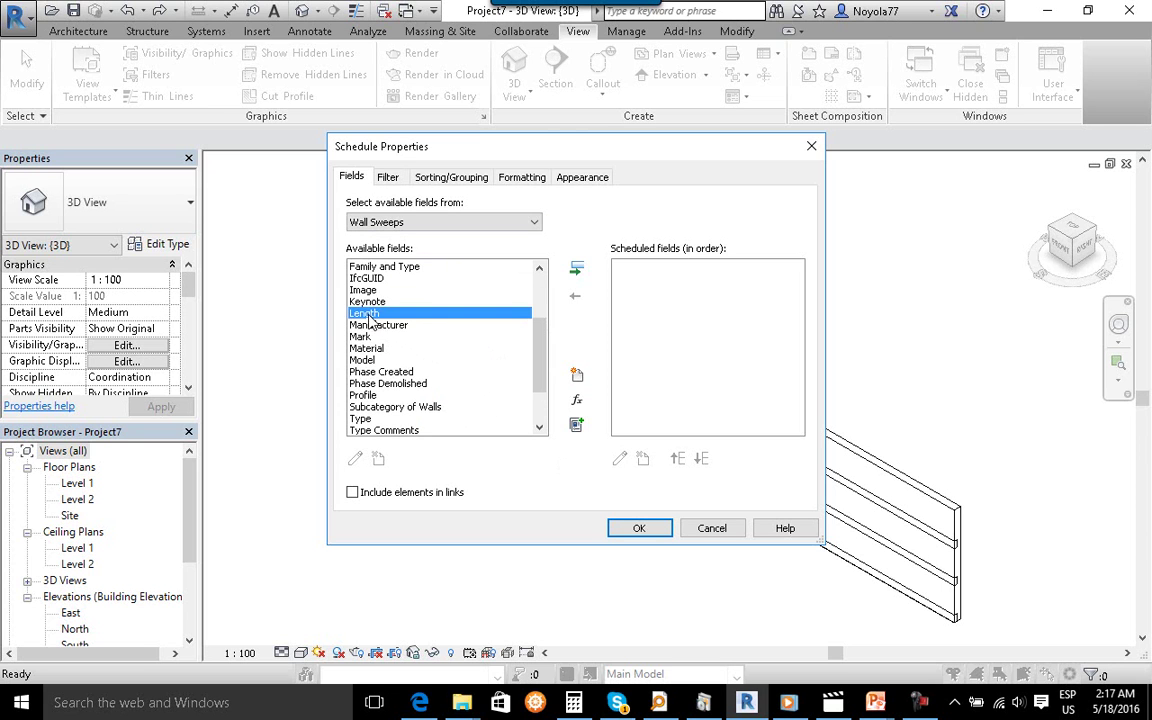
{"action": "left_click", "coordinate": [578, 270]}
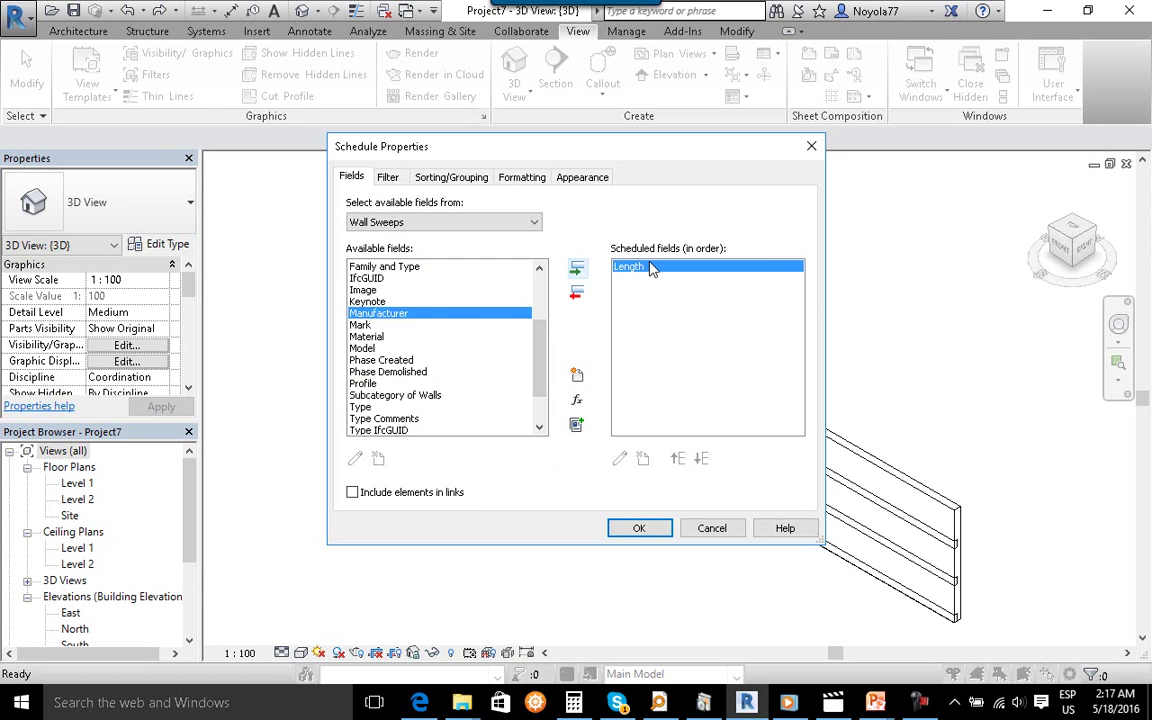
{"action": "left_click", "coordinate": [649, 528]}
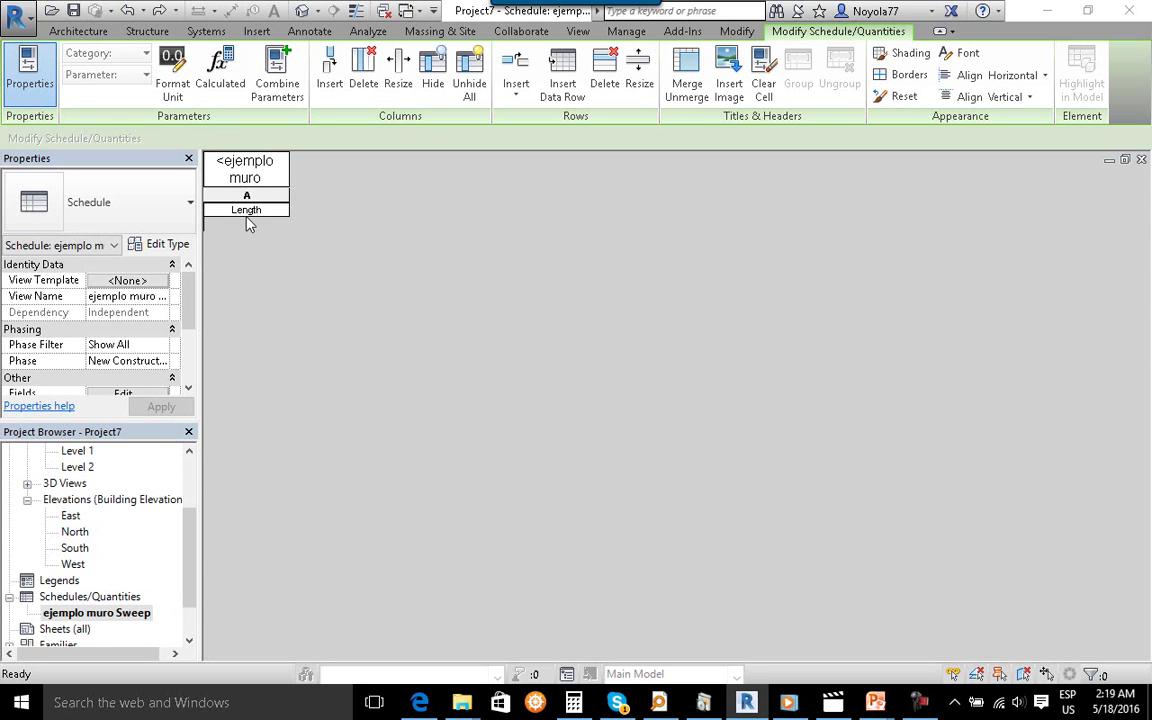
Bring up the Schedules dropdown on the View tab.
{"action": "left_click", "coordinate": [578, 32]}
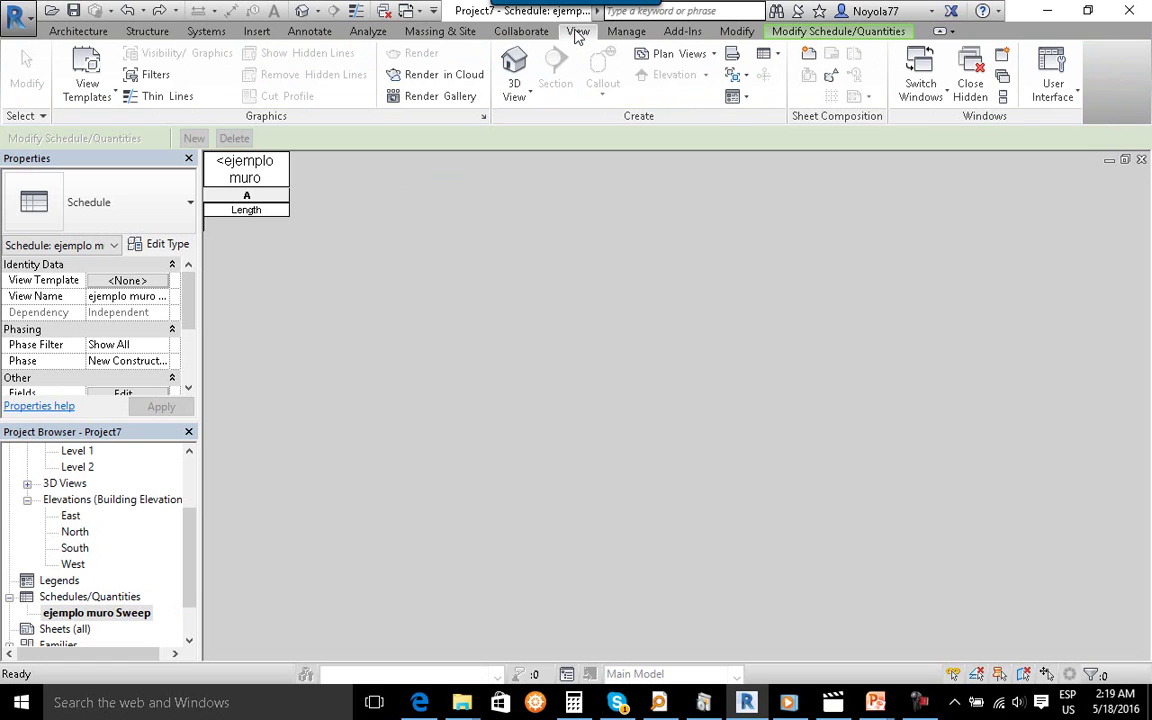
{"action": "left_click", "coordinate": [779, 61]}
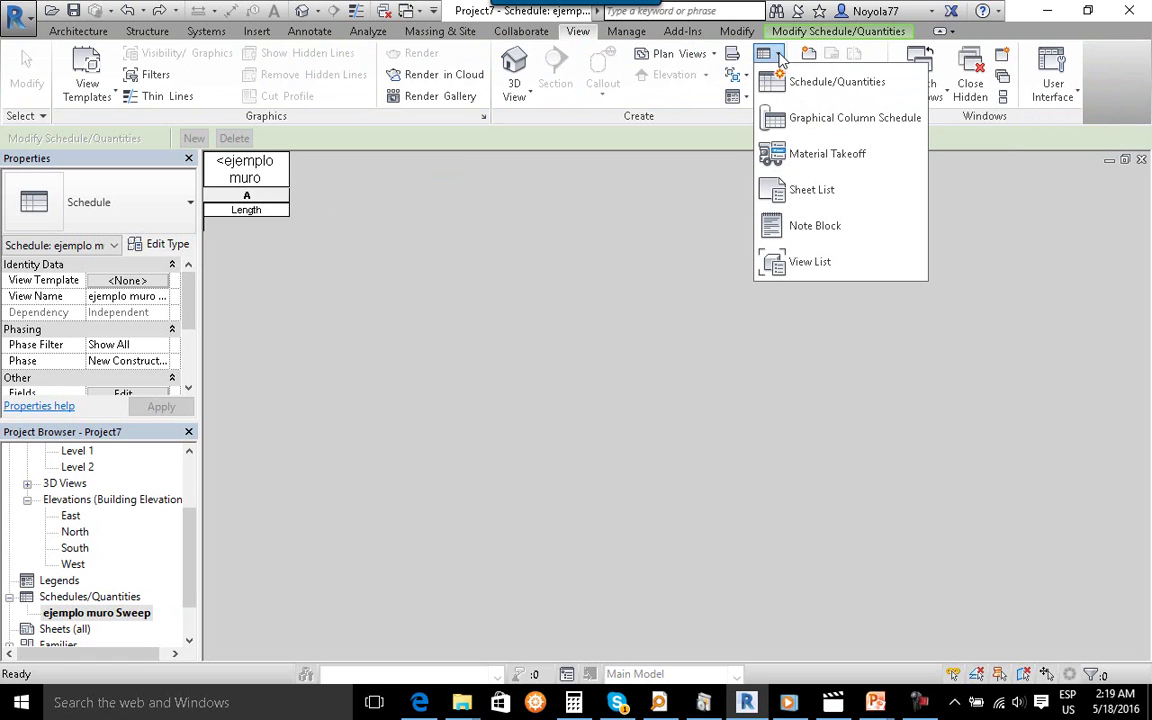
Create a Parts material takeoff named 'ejemplo muro sweep'.
{"action": "left_click", "coordinate": [800, 153]}
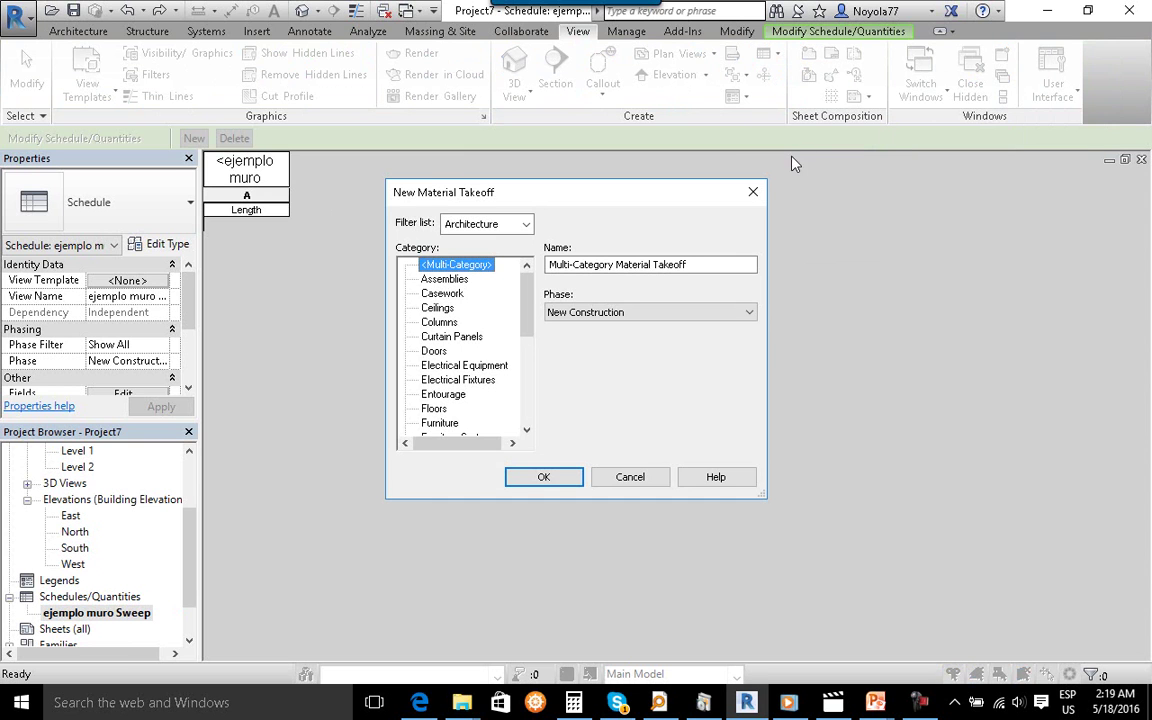
{"action": "left_click_drag", "start_coordinate": [700, 264], "coordinate": [545, 266]}
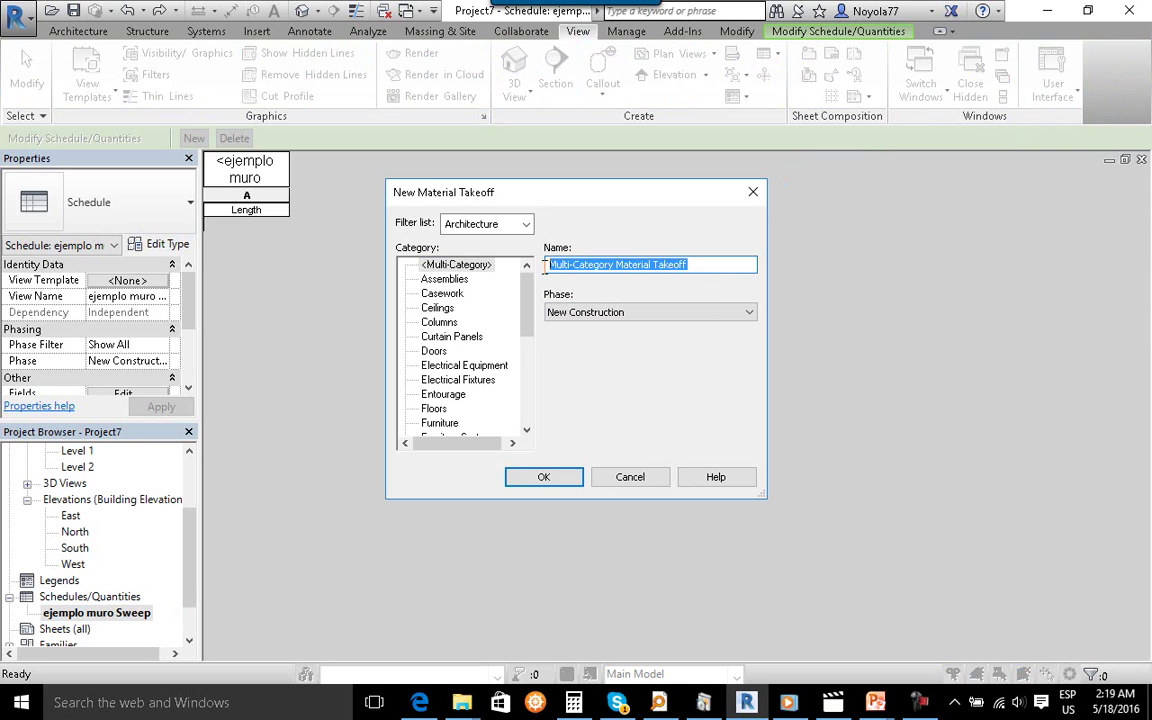
{"action": "type", "text": "ejemplo muro sweep"}
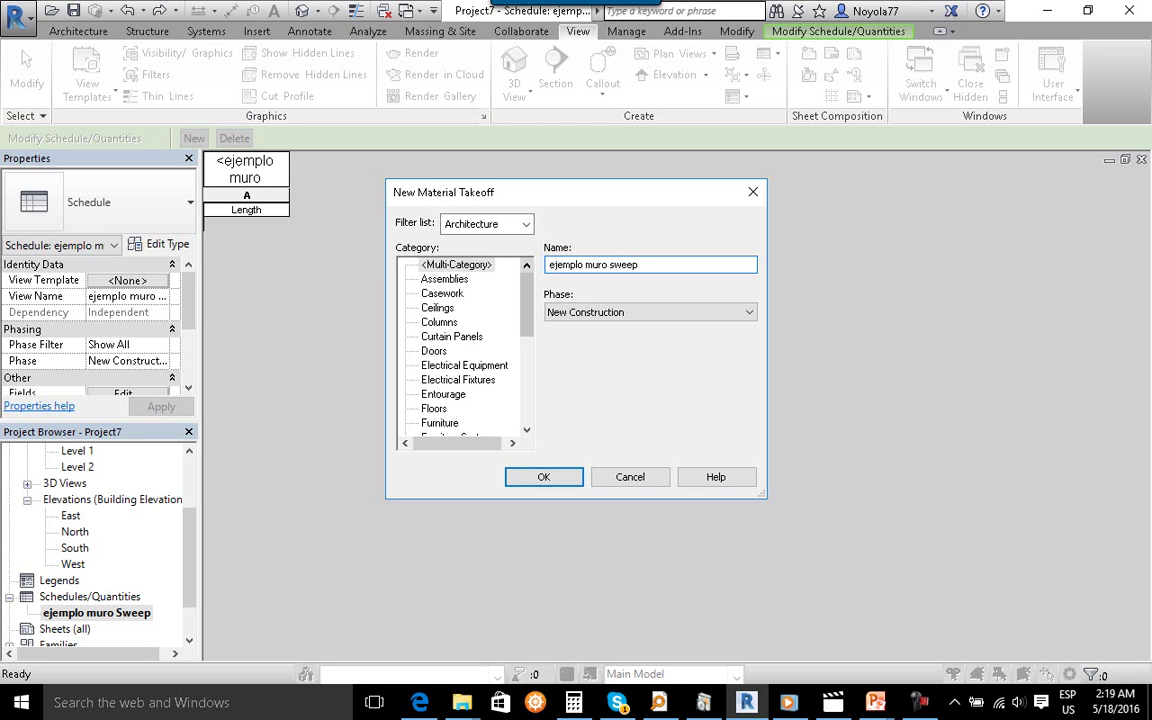
{"action": "left_click_drag", "start_coordinate": [529, 289], "coordinate": [530, 346]}
{"action": "left_click", "coordinate": [446, 351]}
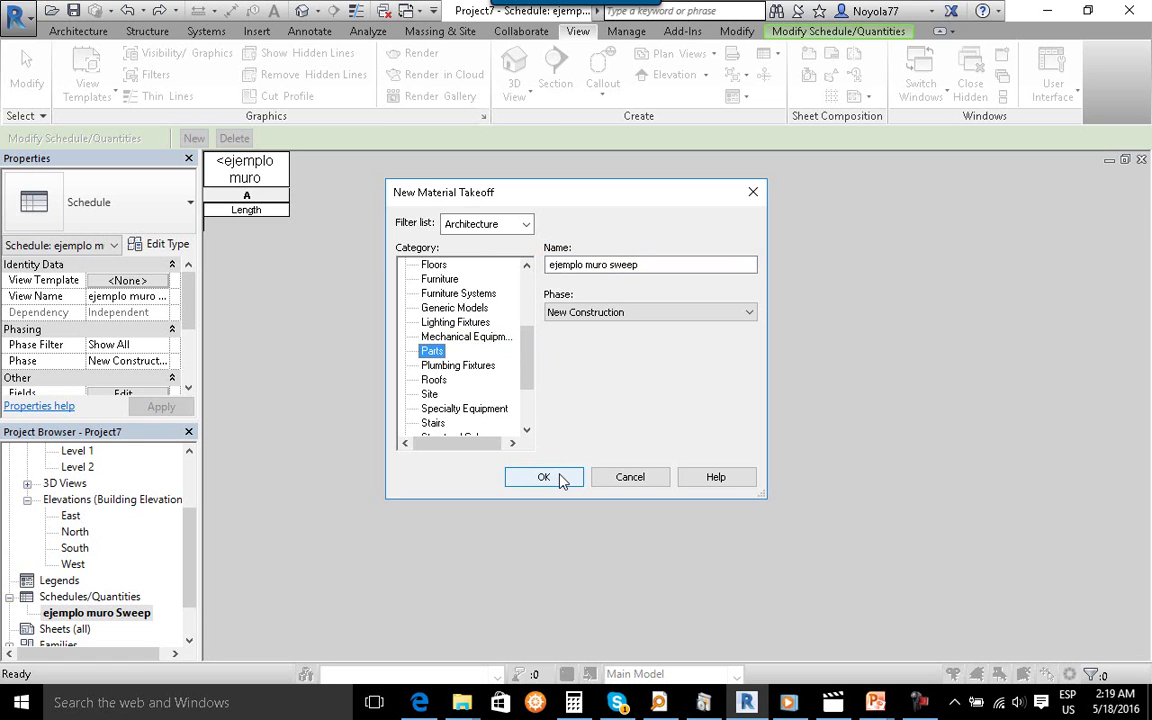
{"action": "left_click", "coordinate": [543, 477]}
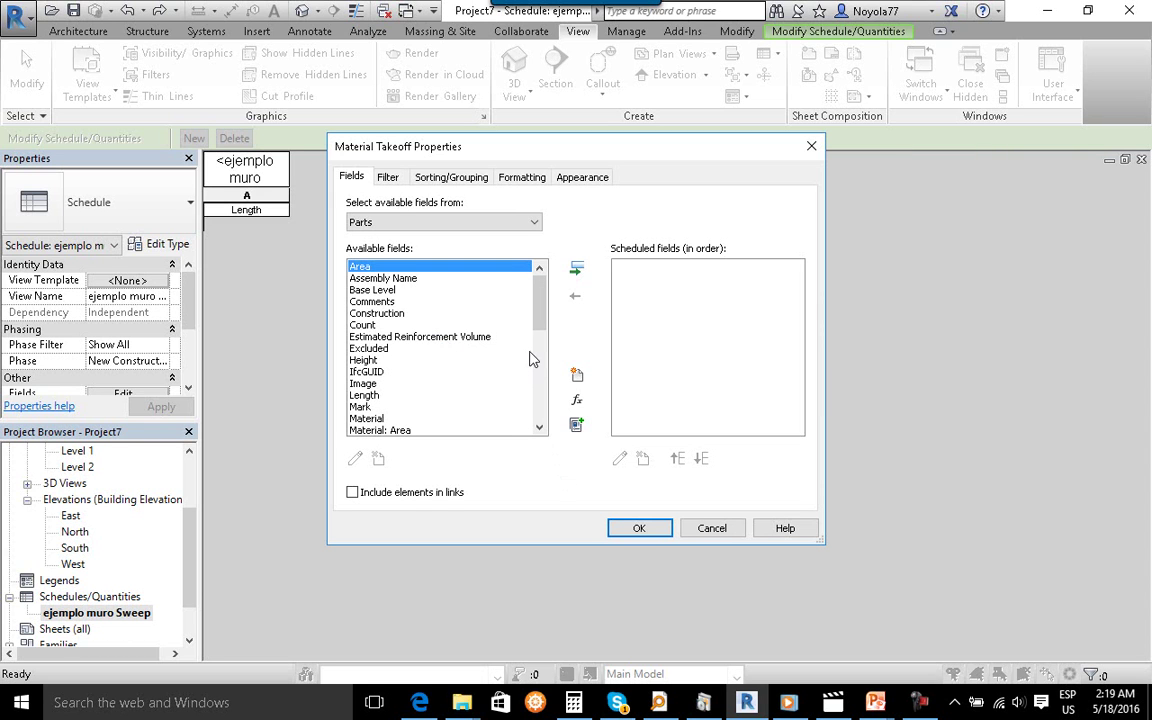
Add Material: Name and Length as the takeoff's fields and confirm.
{"action": "left_click_drag", "start_coordinate": [540, 310], "coordinate": [541, 376]}
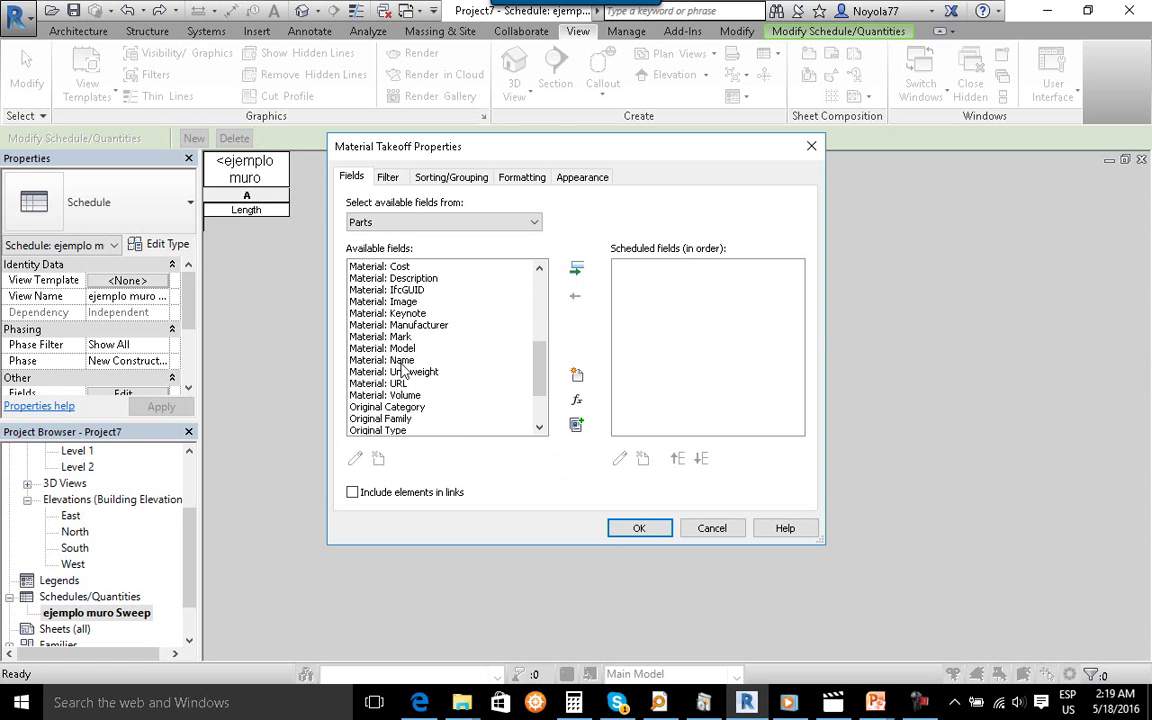
{"action": "left_click", "coordinate": [437, 360]}
{"action": "left_click", "coordinate": [577, 270]}
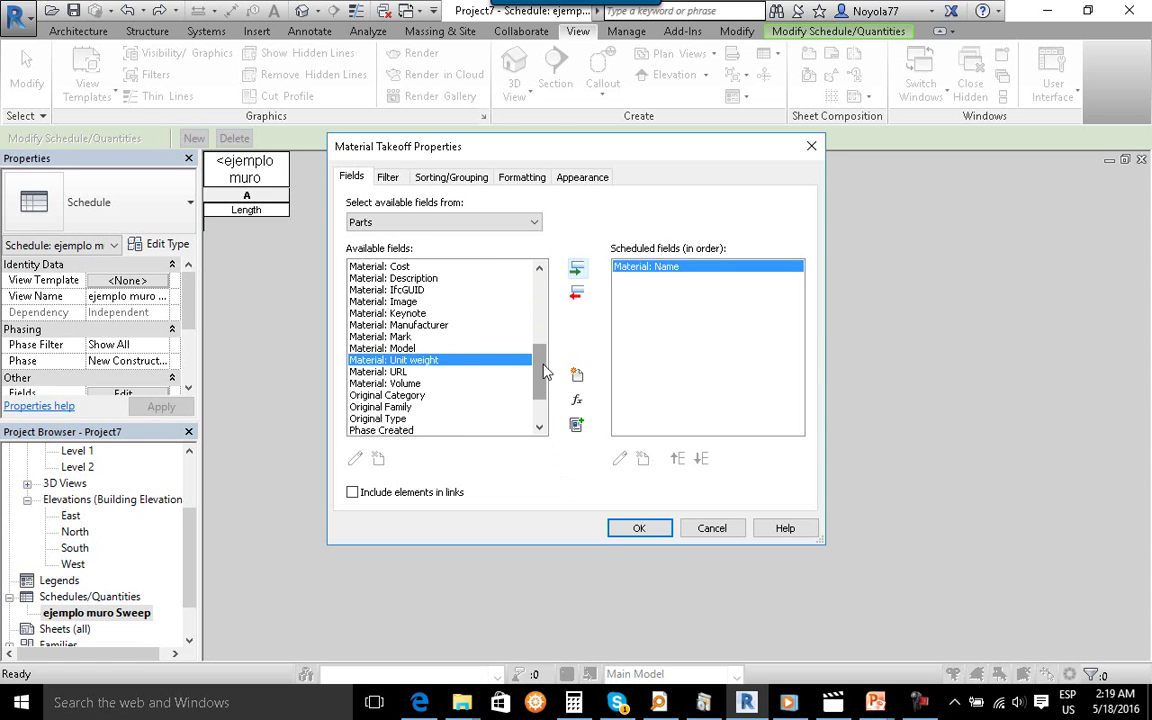
{"action": "left_click_drag", "start_coordinate": [538, 357], "coordinate": [540, 308]}
{"action": "scroll", "coordinate": [540, 305], "scroll_direction": "down", "scroll_amount": 1}
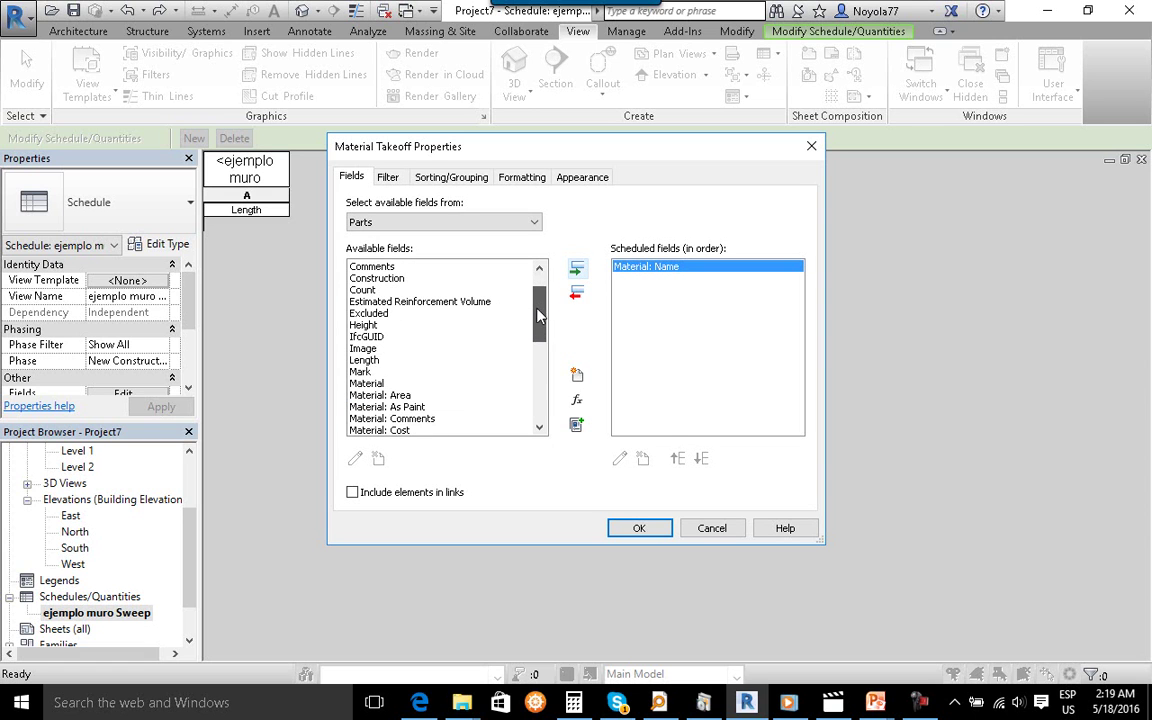
{"action": "left_click", "coordinate": [368, 360]}
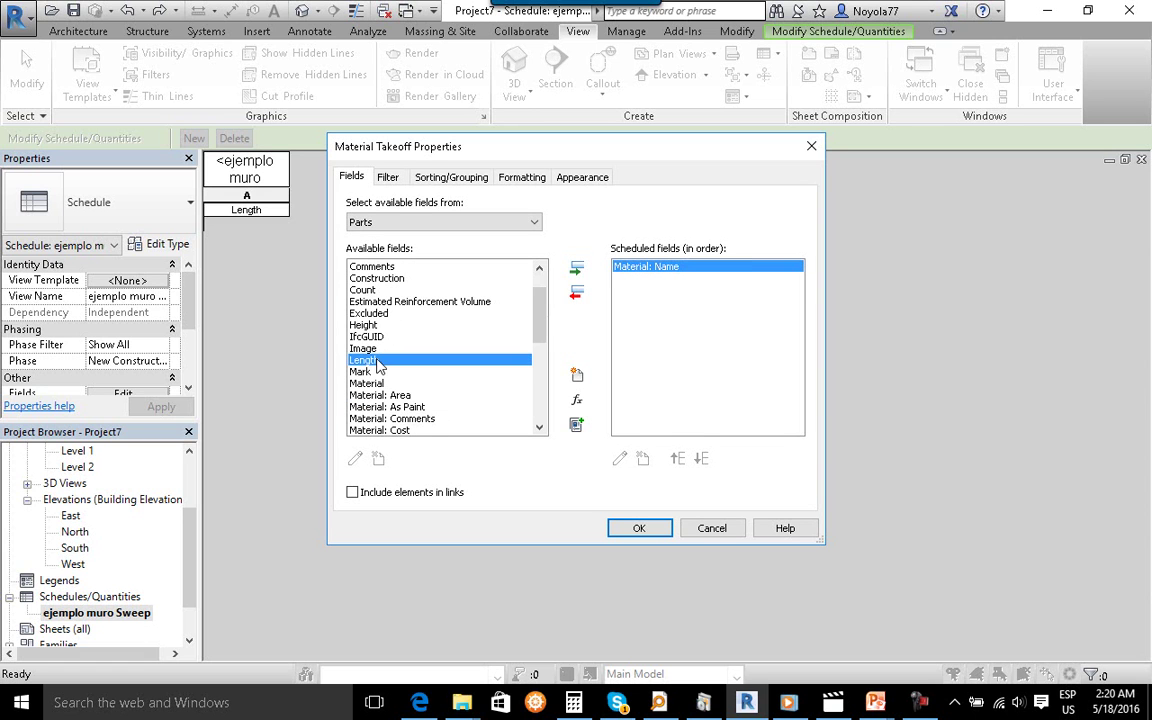
{"action": "left_click", "coordinate": [577, 270]}
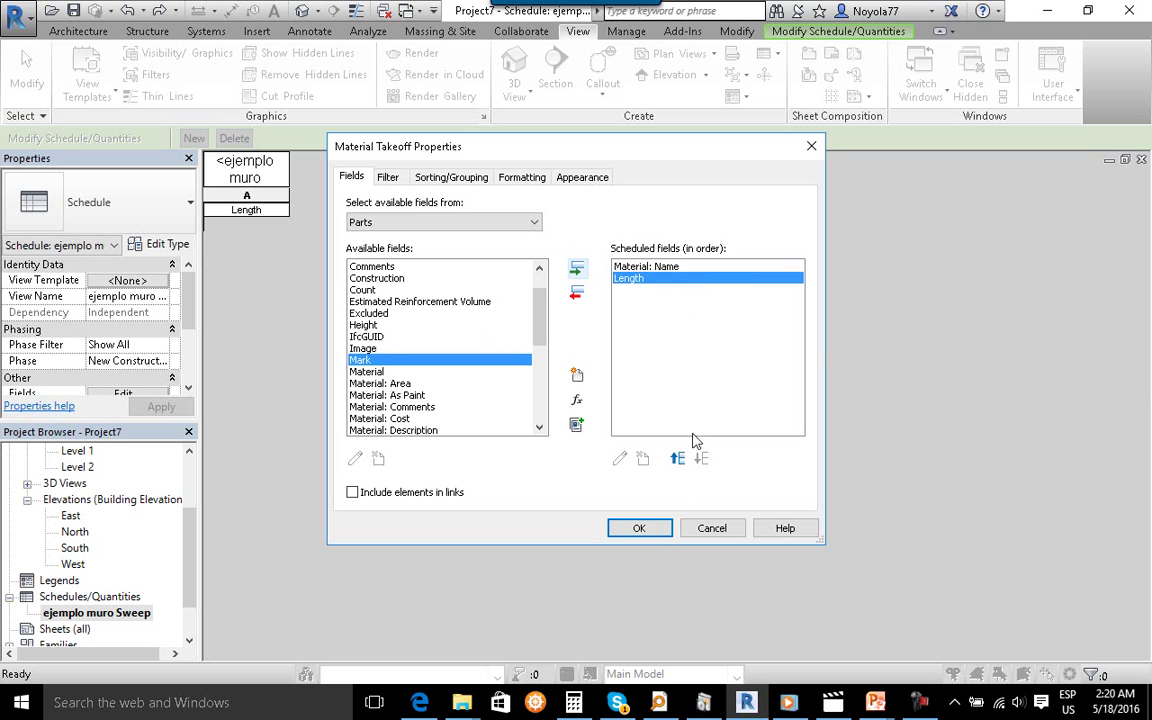
{"action": "left_click", "coordinate": [641, 528]}
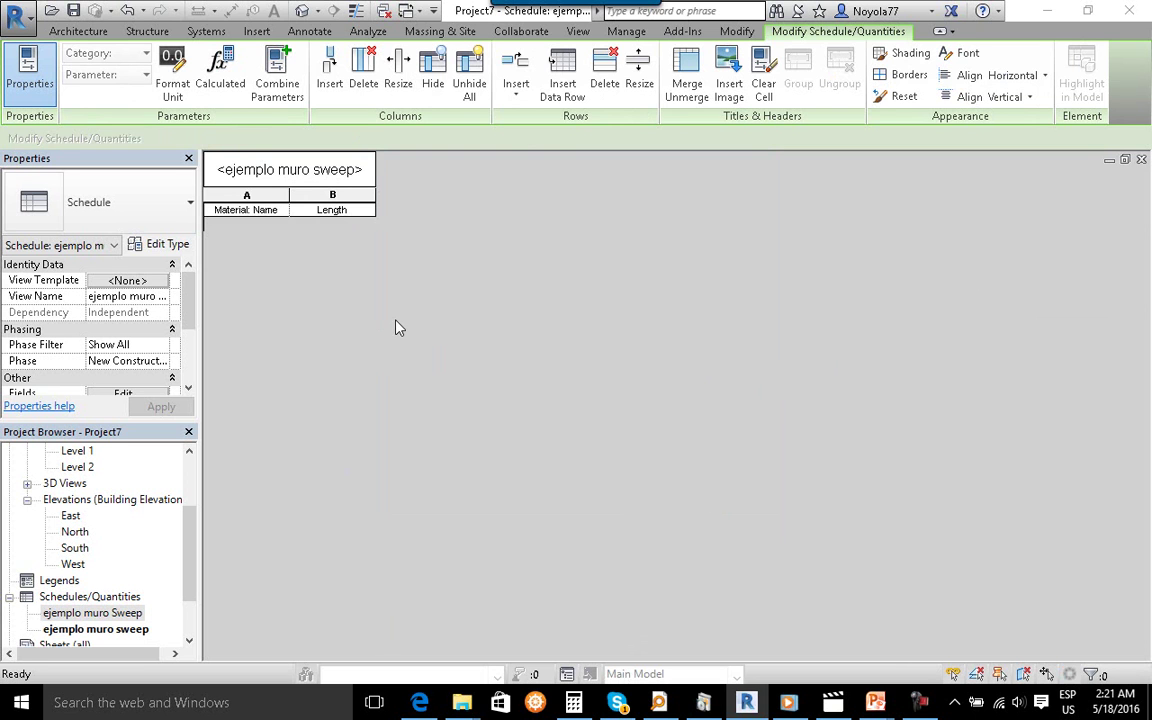
Split the sweep wall into parts in the 3D view, then open the ejemplo muro sweep takeoff.
{"action": "left_click", "coordinate": [301, 11]}
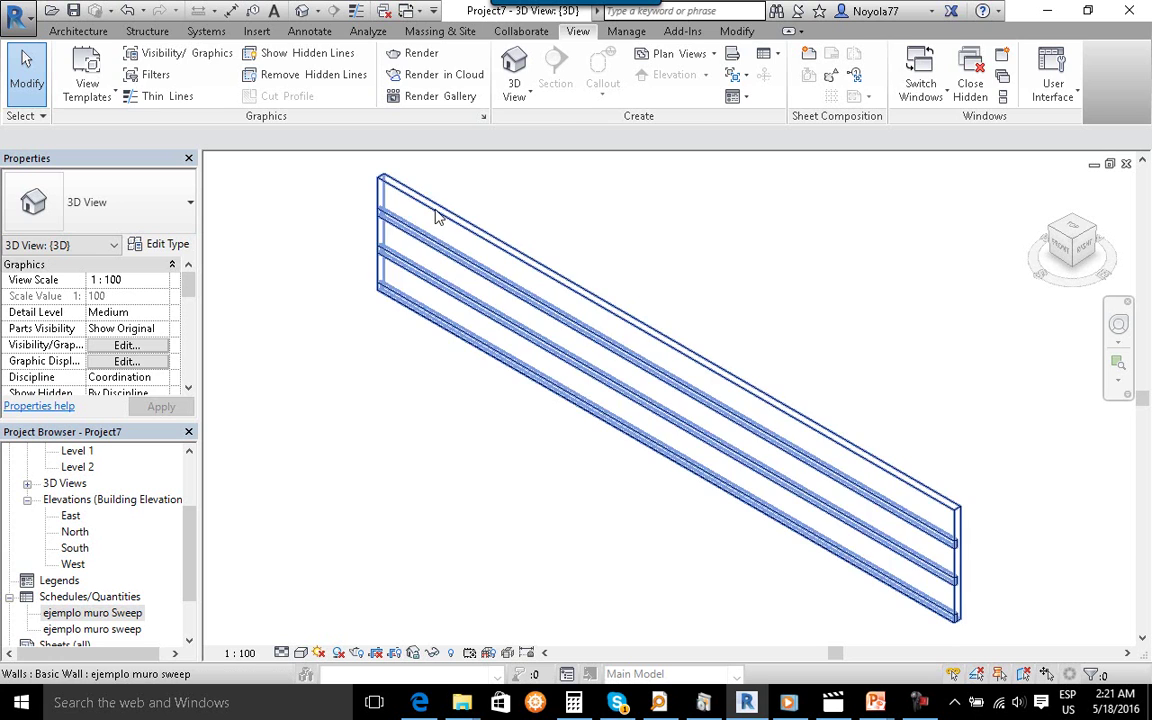
{"action": "left_click", "coordinate": [439, 220]}
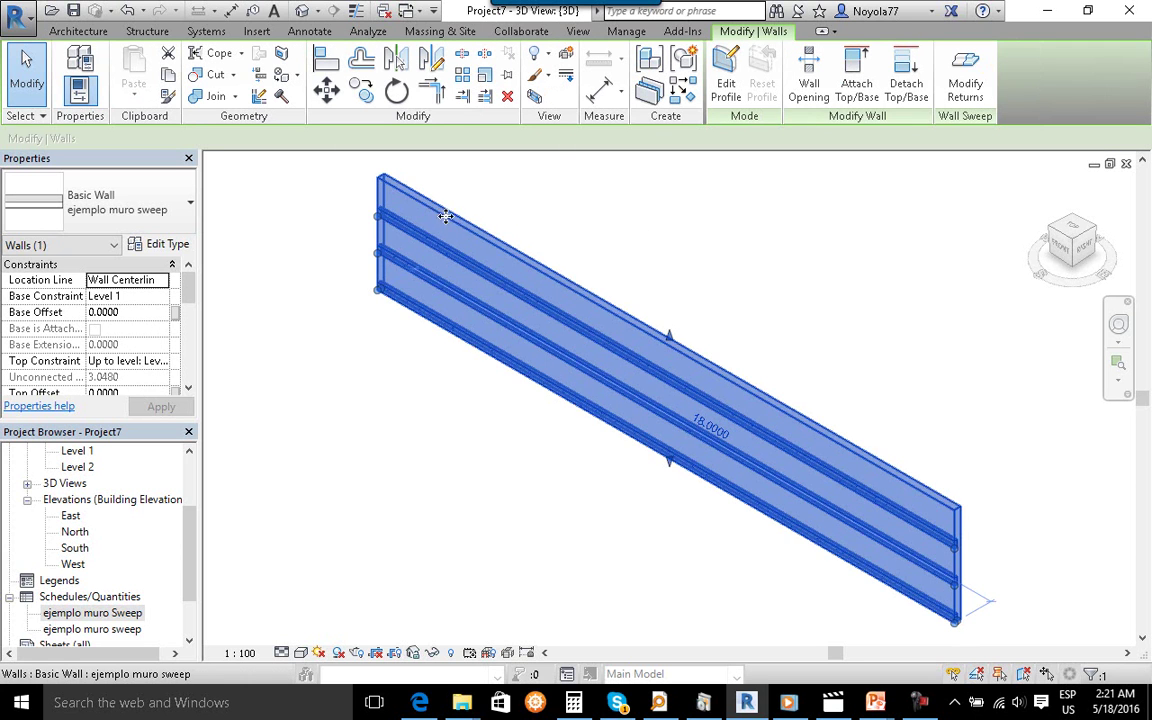
{"action": "left_click", "coordinate": [650, 95]}
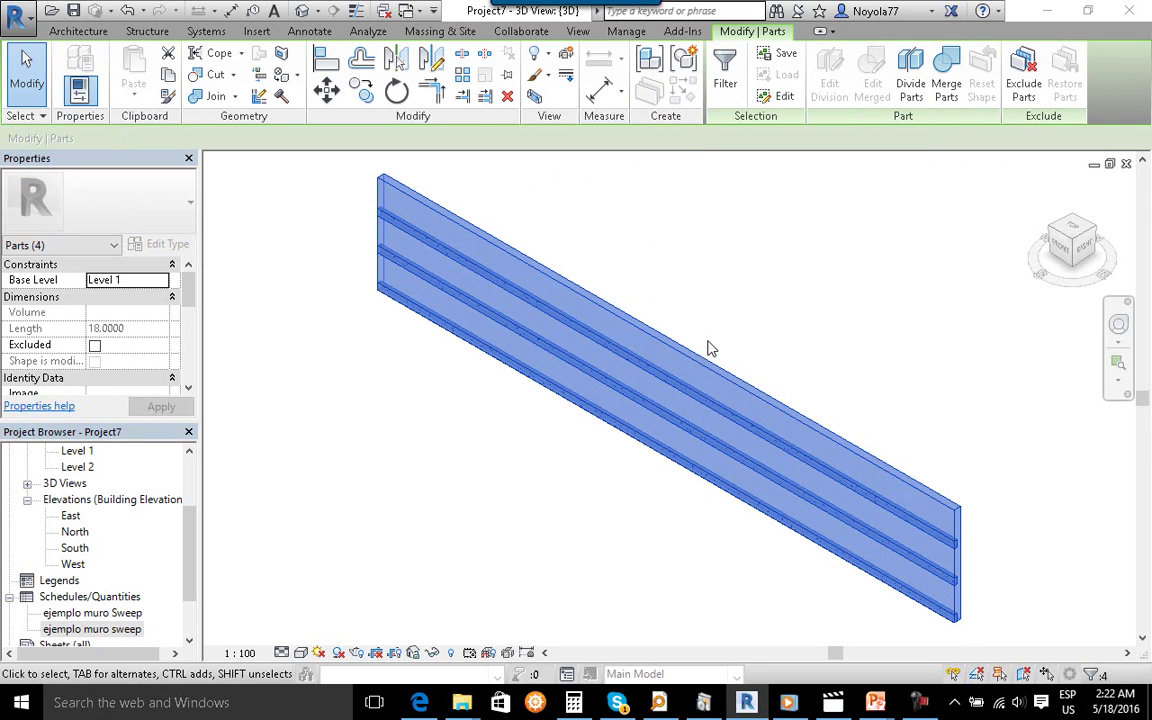
{"action": "double_click", "coordinate": [128, 628]}
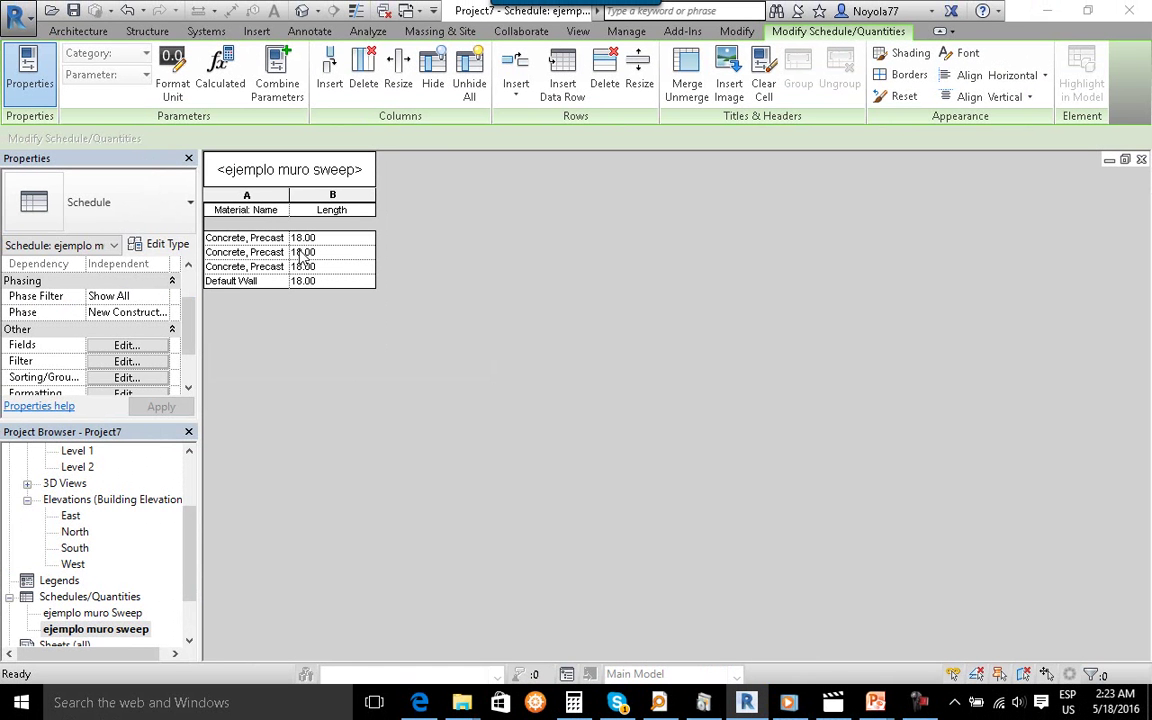
Open the Filter settings of the ejemplo muro sweep takeoff from its Properties palette.
{"action": "left_click_drag", "start_coordinate": [191, 327], "coordinate": [190, 332]}
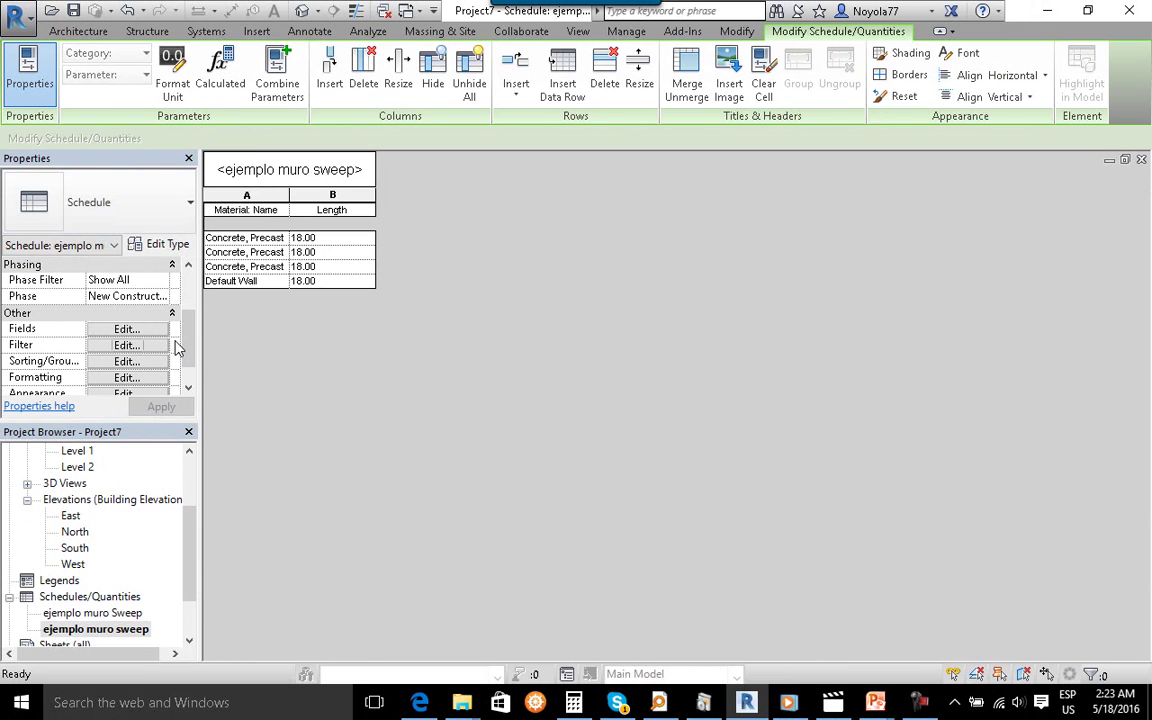
{"action": "left_click", "coordinate": [120, 345]}
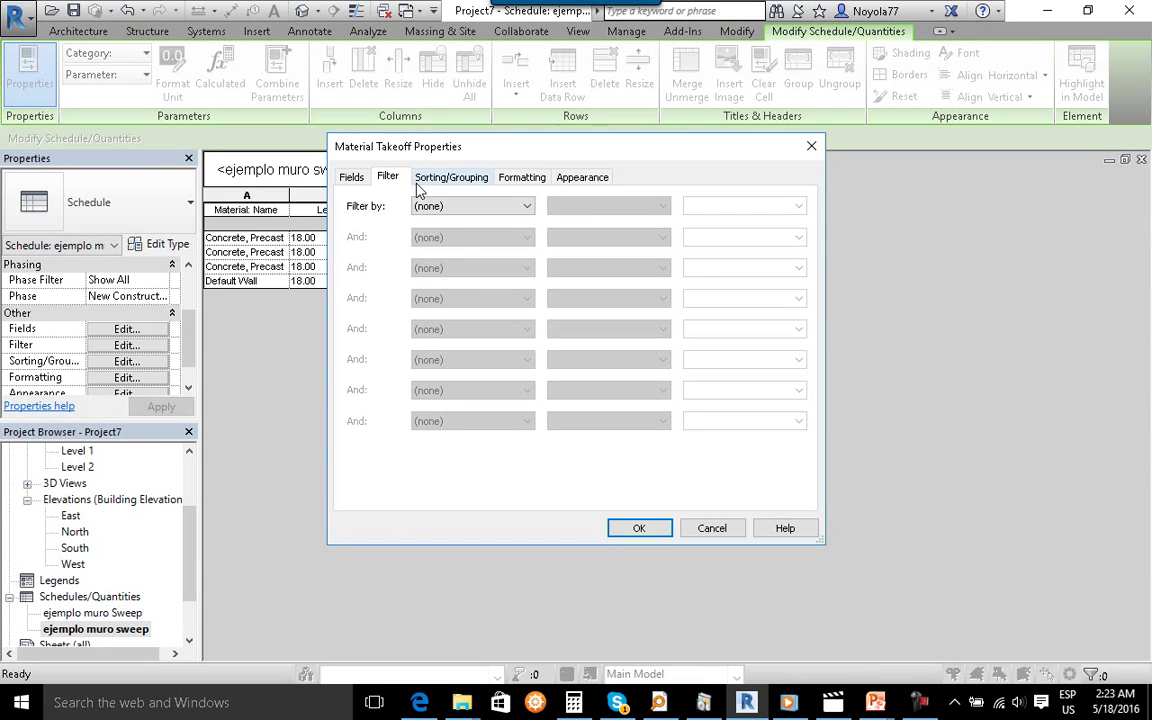
Filter the takeoff to Material: Name equals Concrete, Precast, removing the Default Wall row.
{"action": "left_click", "coordinate": [527, 206]}
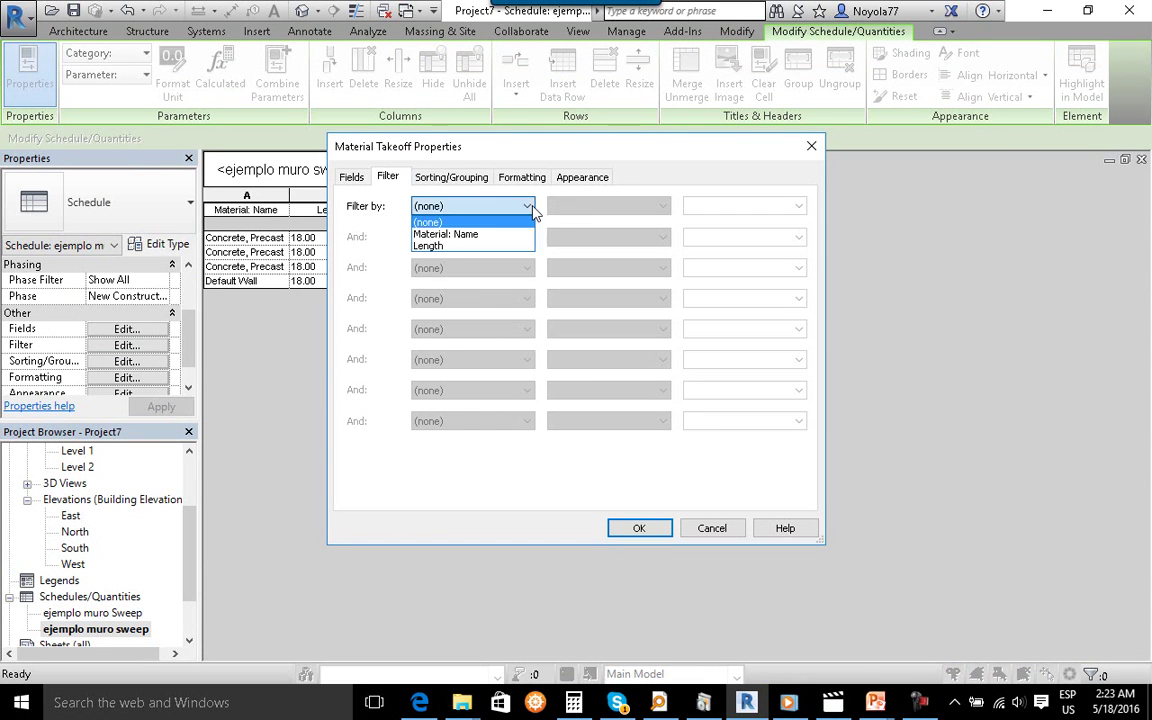
{"action": "left_click", "coordinate": [446, 234]}
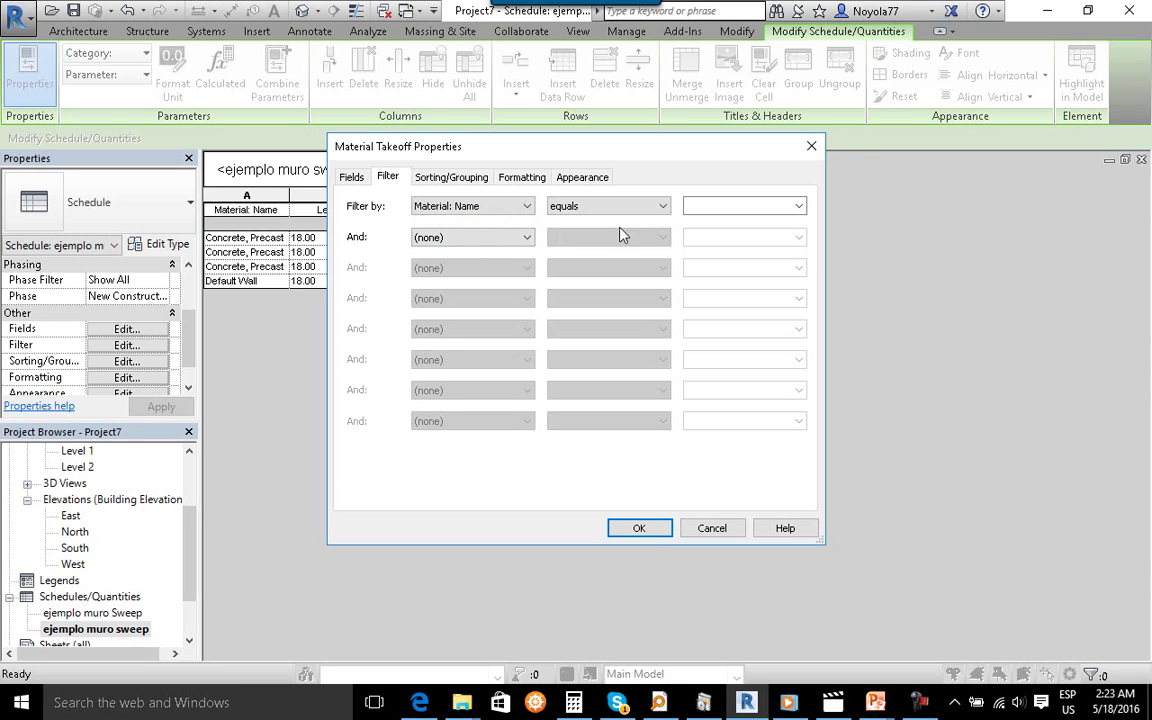
{"action": "left_click", "coordinate": [798, 206]}
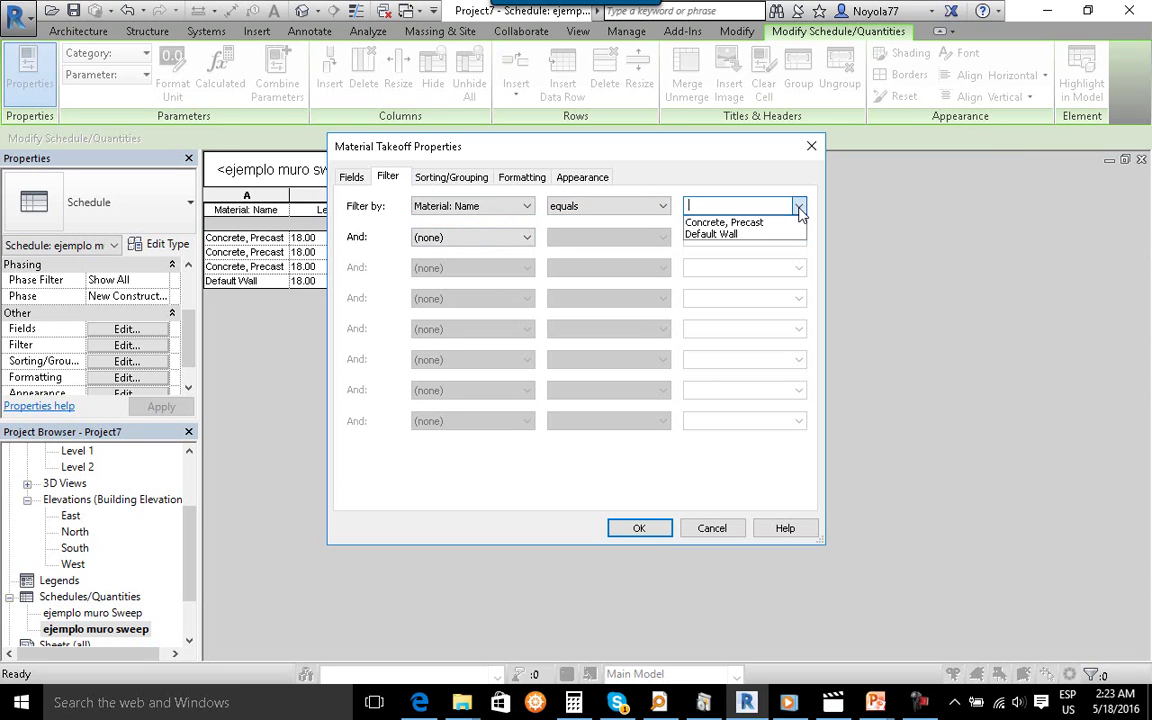
{"action": "left_click", "coordinate": [755, 223]}
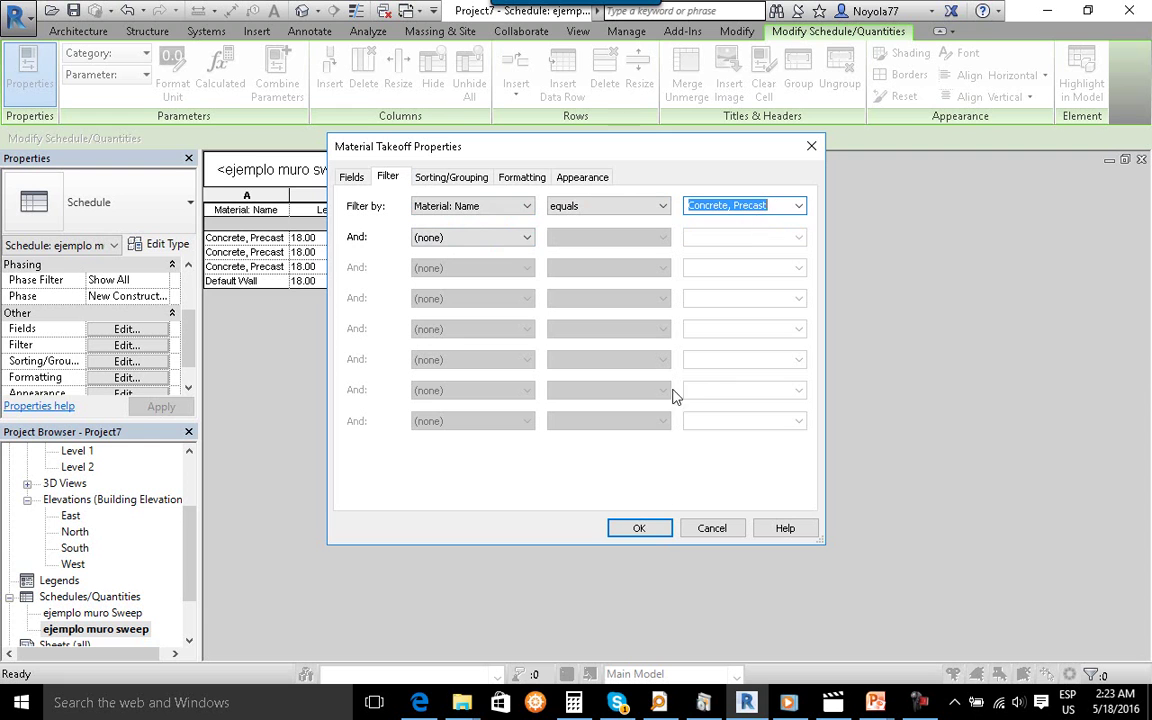
{"action": "left_click", "coordinate": [640, 529]}
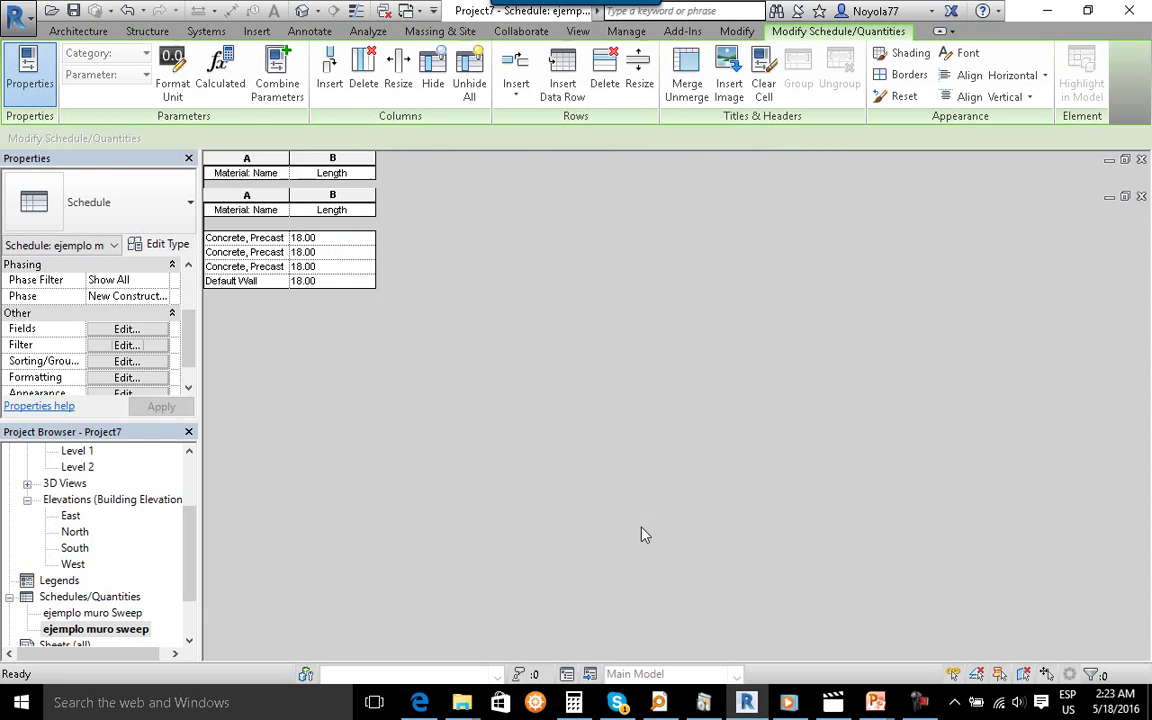